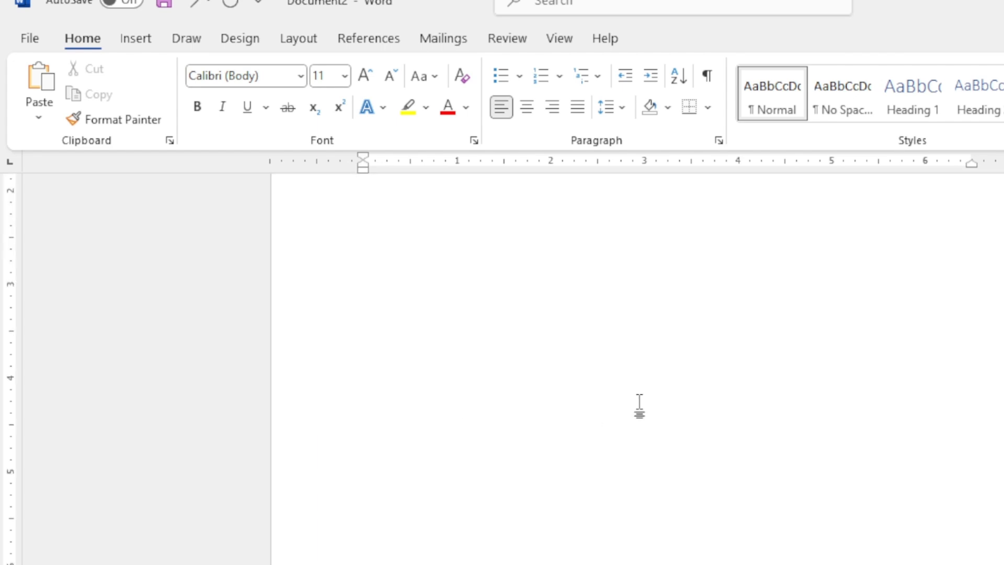
# - Change the blank document's page orientation to Landscape
pyautogui.scroll(5, 639, 406)
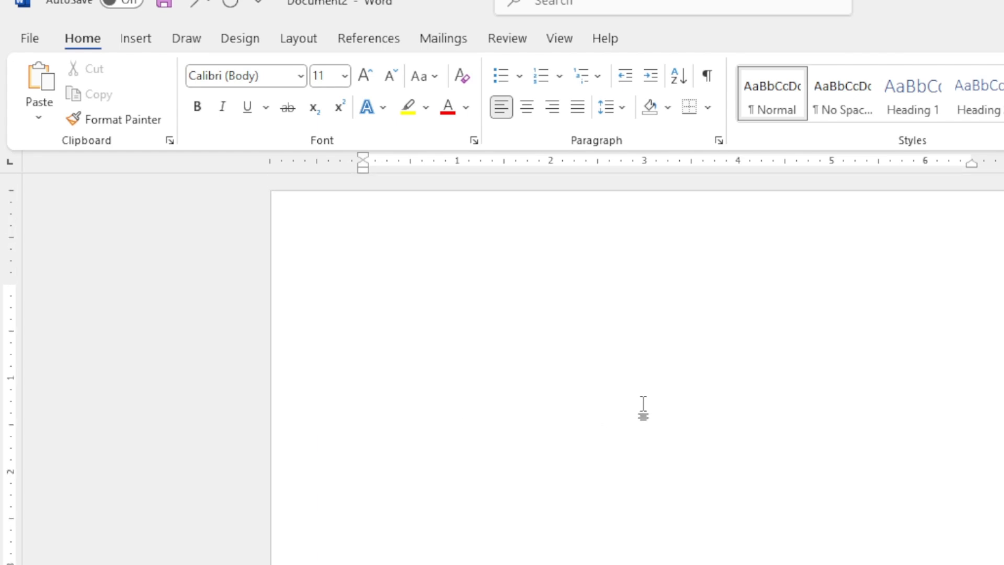
pyautogui.click(315, 51)
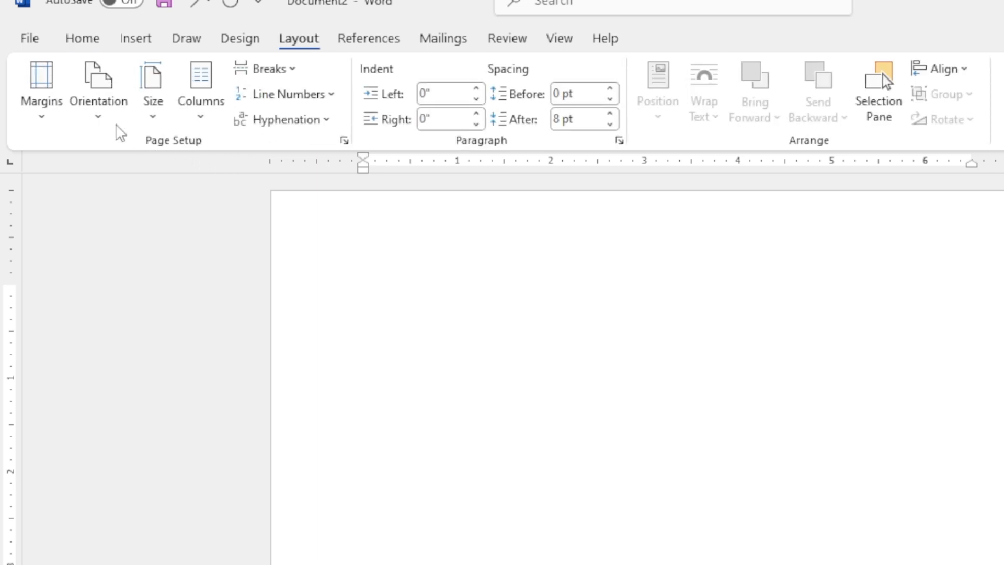
pyautogui.click(98, 102)
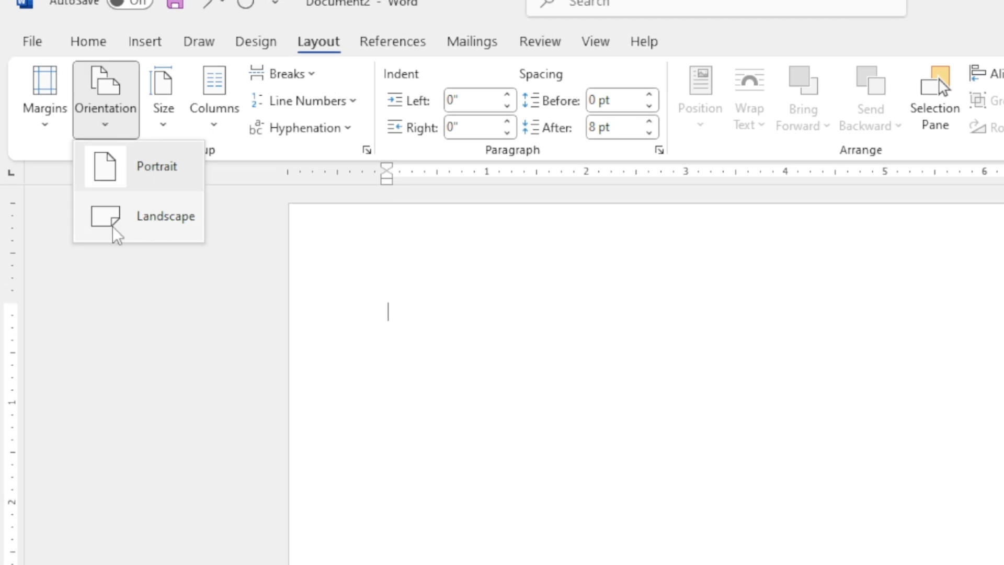
pyautogui.click(153, 233)
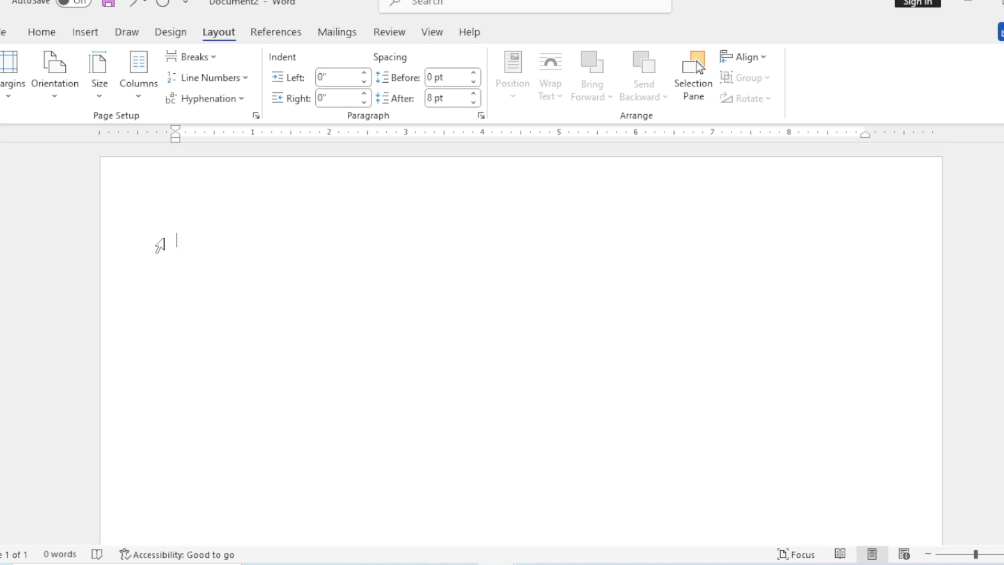
# - Insert a table with 9 columns and 9 rows at the start of the page
pyautogui.click(92, 37)
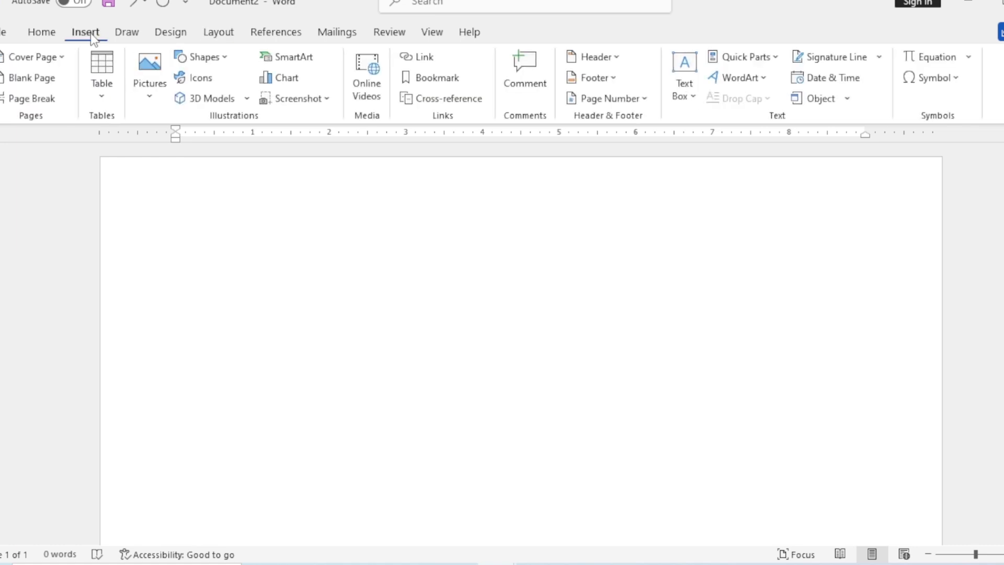
pyautogui.click(104, 98)
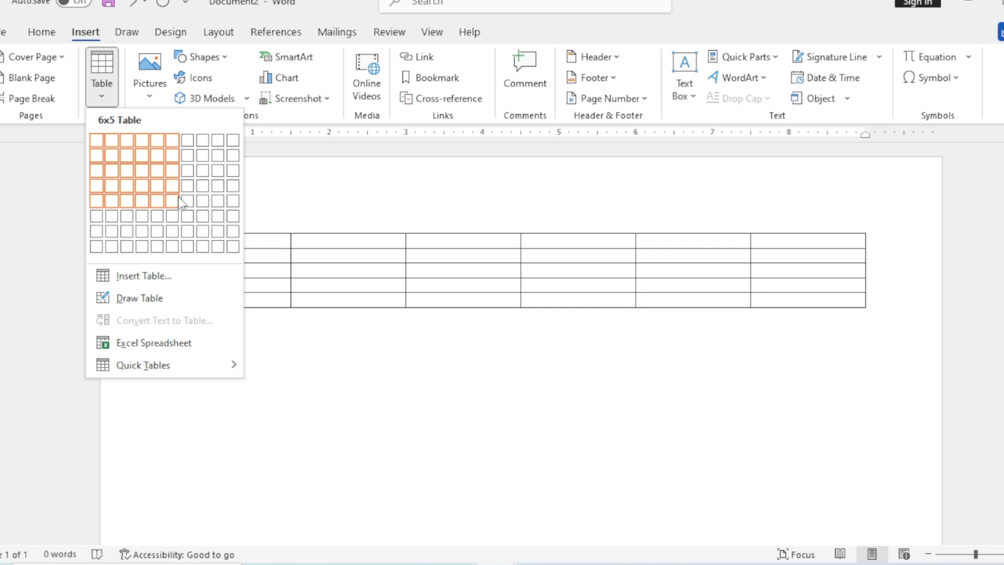
pyautogui.click(160, 277)
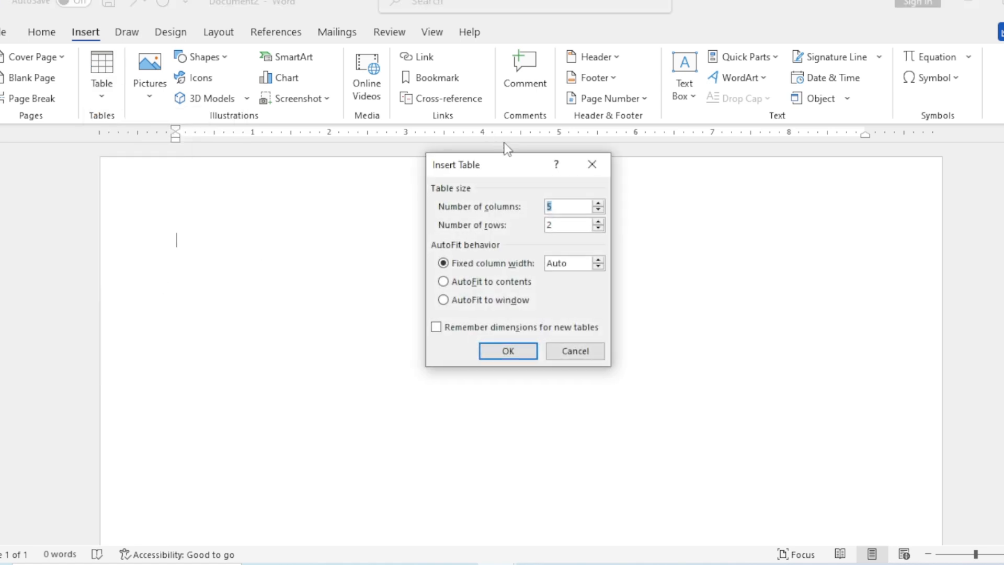
pyautogui.moveTo(511, 165); pyautogui.dragTo(446, 132)
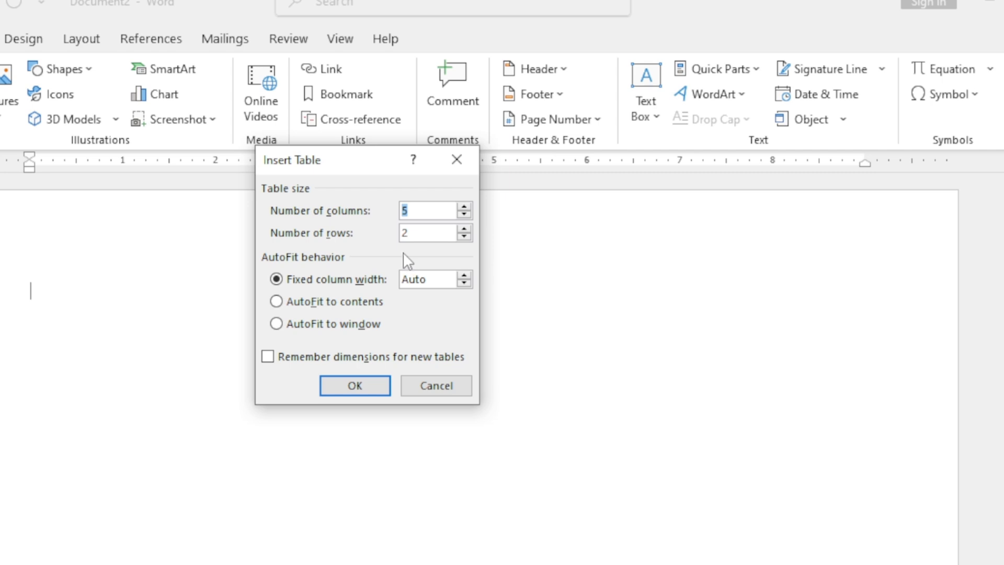
pyautogui.write('9')
pyautogui.click(436, 231)
pyautogui.press('BackSpace')
pyautogui.write('9')
pyautogui.click(354, 386)
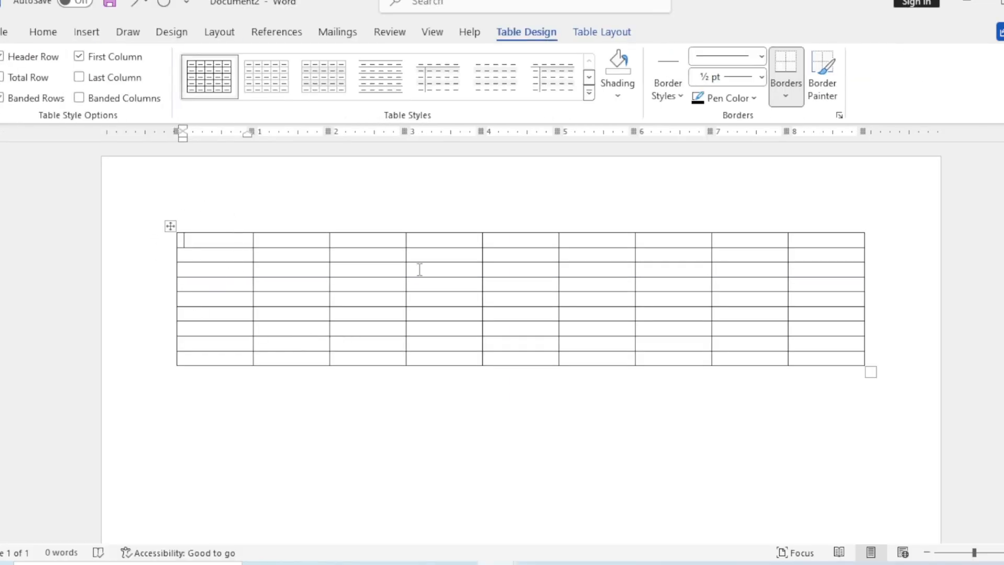
# - Stretch the table downward to rows about 0.72" high, and centre the paragraph alignment of all its cells
pyautogui.moveTo(869, 370); pyautogui.dragTo(869, 486)
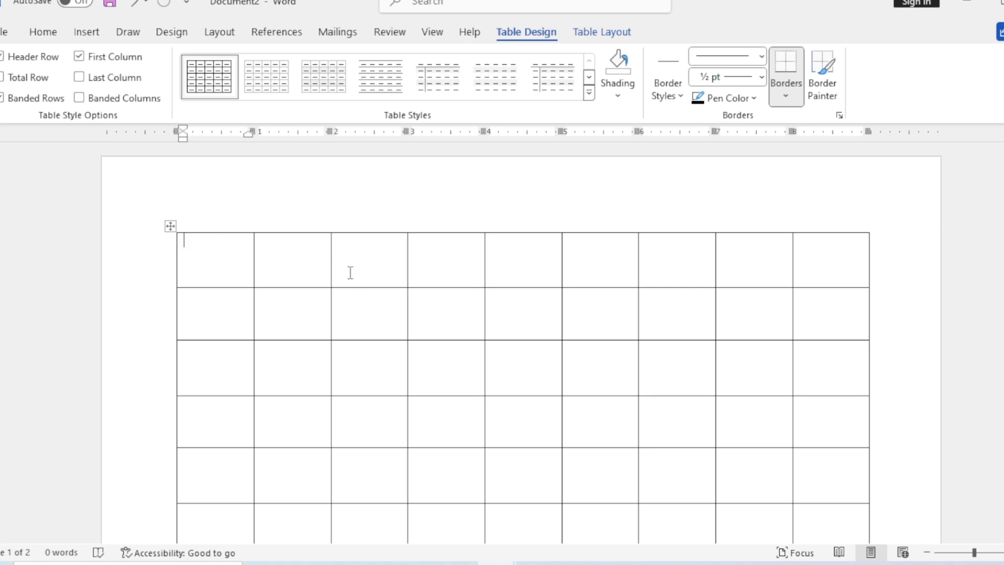
pyautogui.scroll(-5, 503, 257)
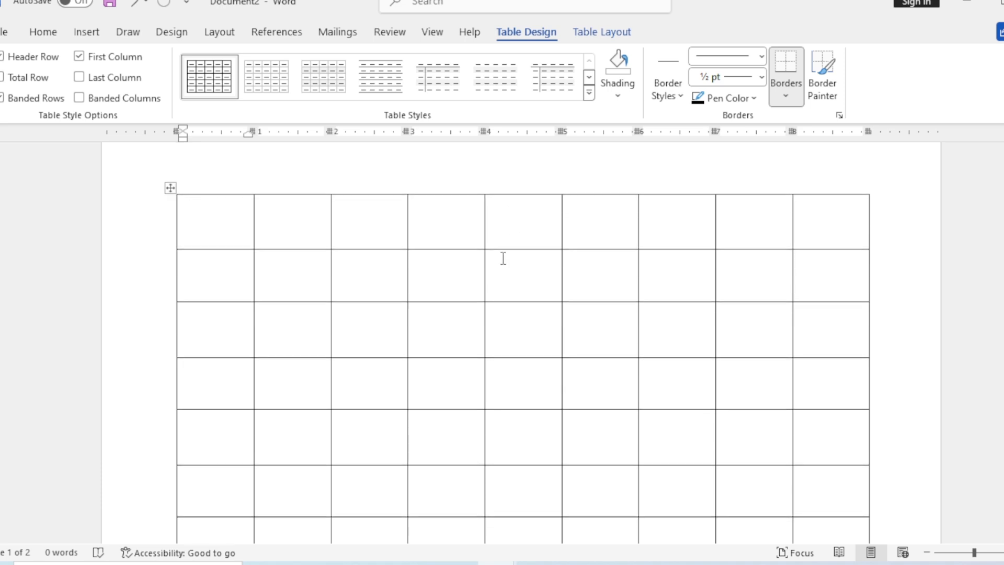
pyautogui.moveTo(820, 421); pyautogui.dragTo(200, 275)
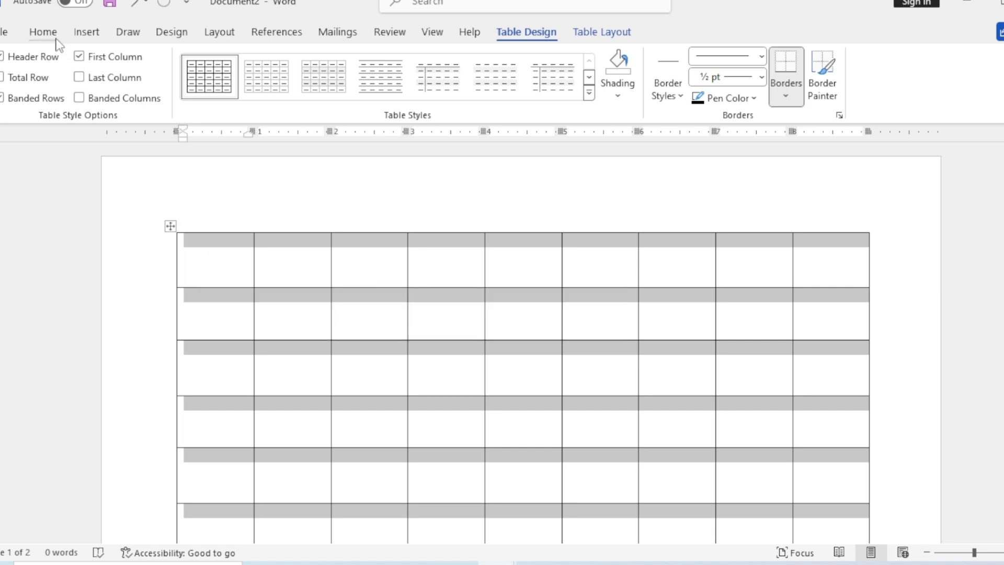
pyautogui.click(43, 32)
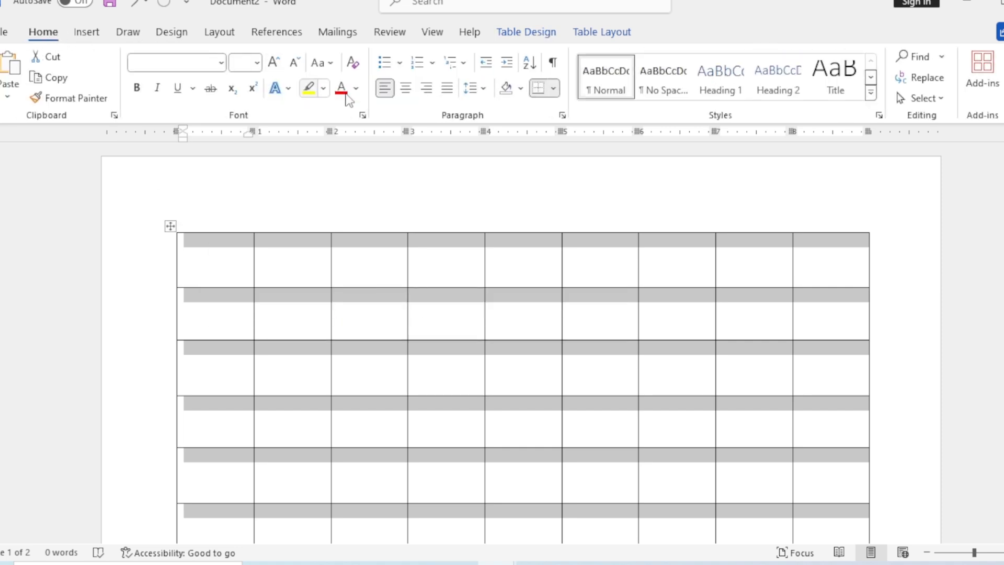
pyautogui.click(407, 89)
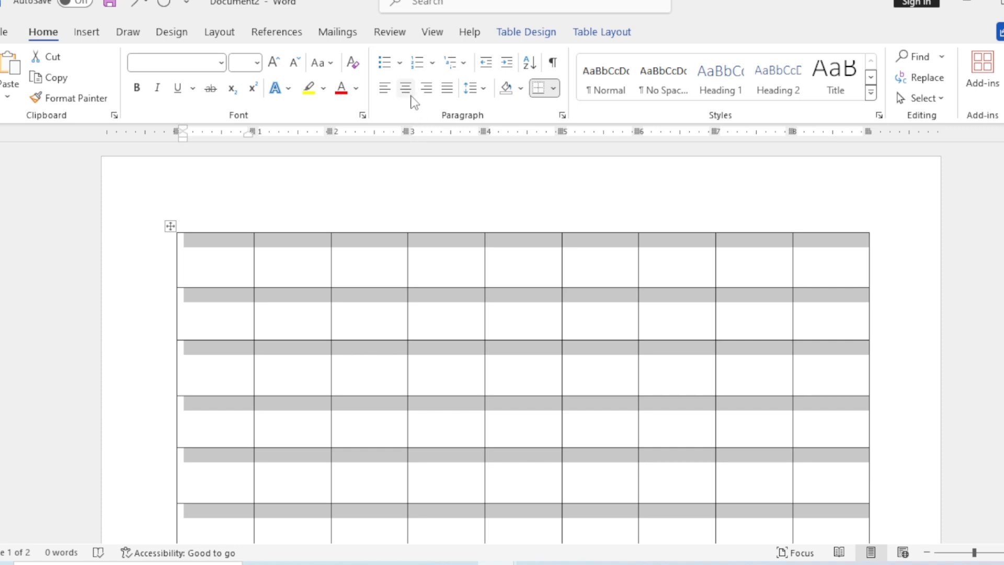
# - Set the font of all table cells to Book Antiqua, size 16
pyautogui.click(222, 64)
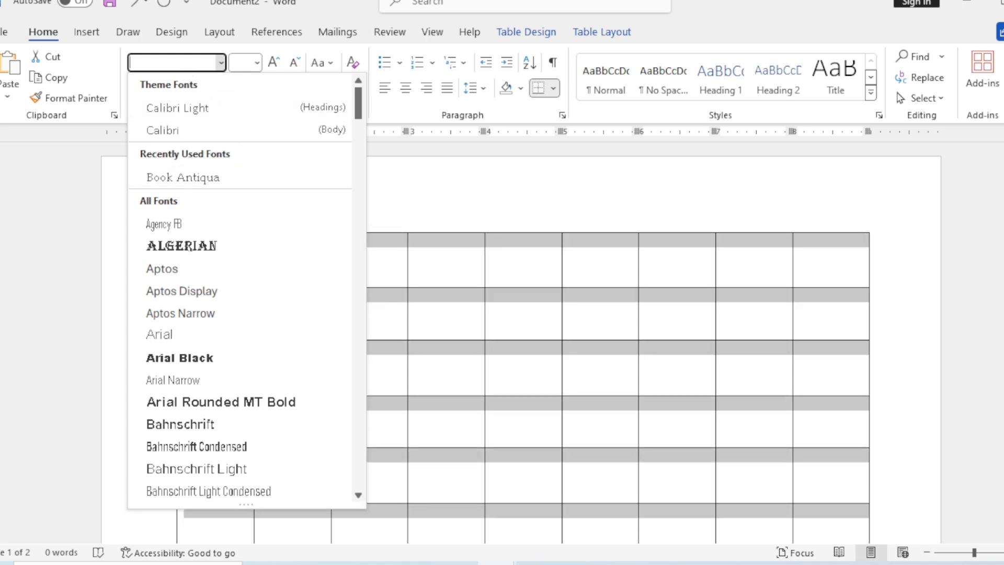
pyautogui.write('Book Antiqua')
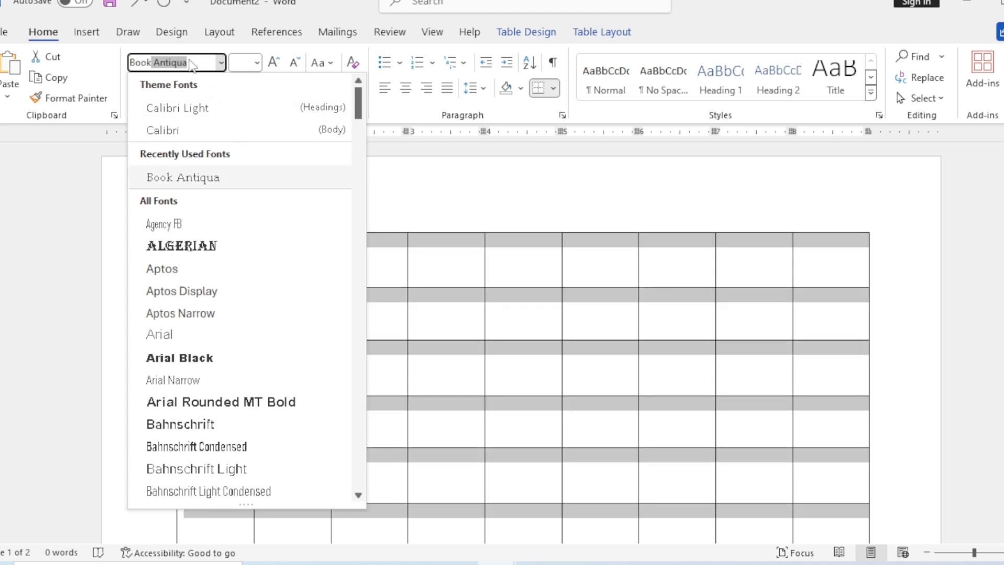
pyautogui.press('Return')
pyautogui.click(256, 63)
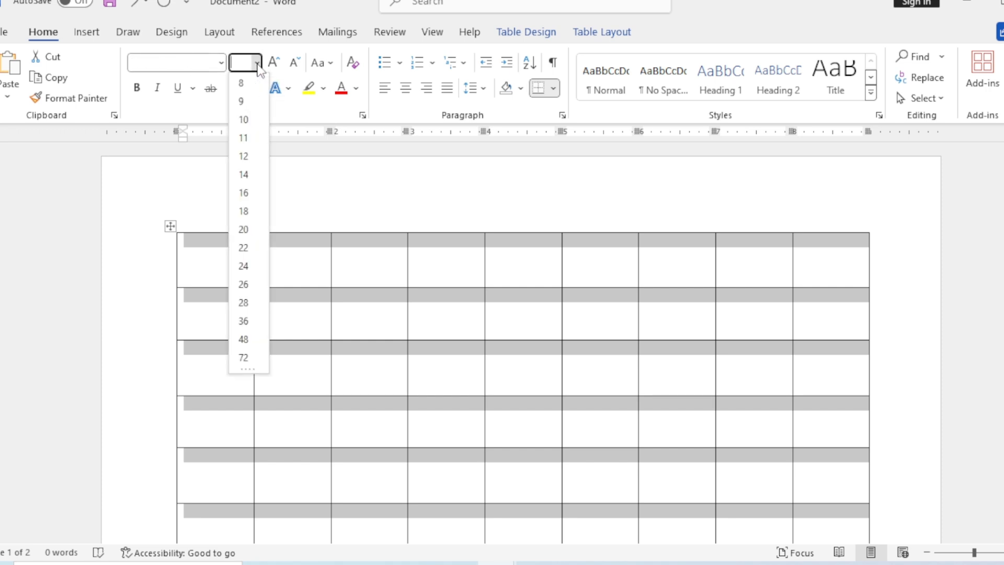
pyautogui.click(244, 192)
pyautogui.click(500, 407)
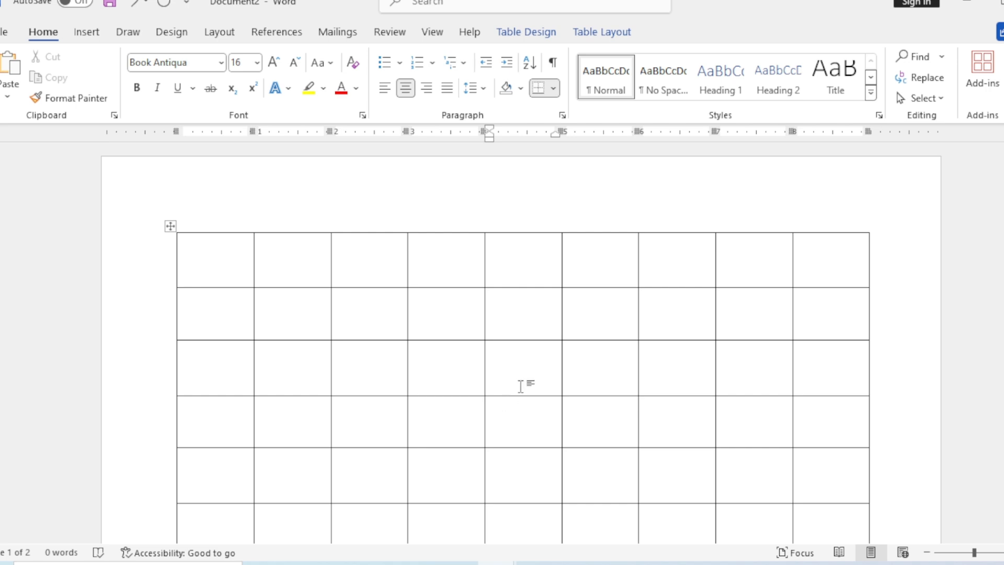
# - Merge all nine cells of the table's first row into one cell
pyautogui.moveTo(841, 270)
pyautogui.mouseDown()
pyautogui.moveTo(394, 294)
pyautogui.moveTo(215, 271)
pyautogui.mouseUp()
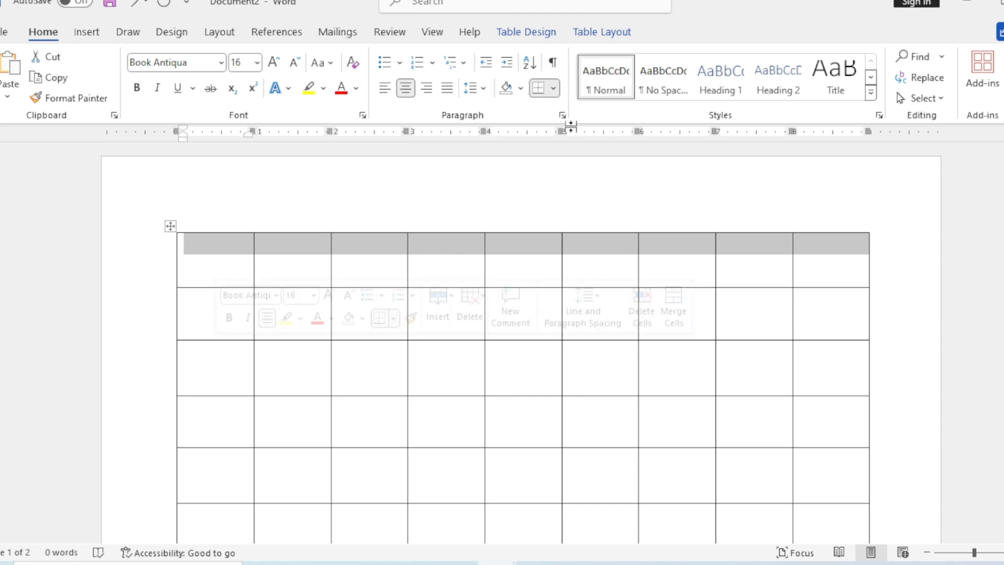
pyautogui.click(608, 41)
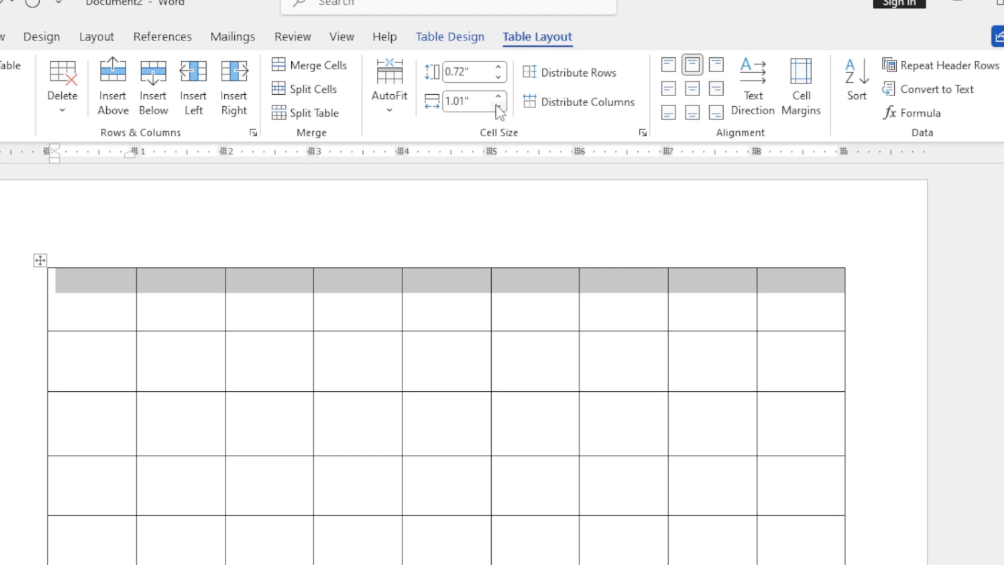
pyautogui.click(321, 72)
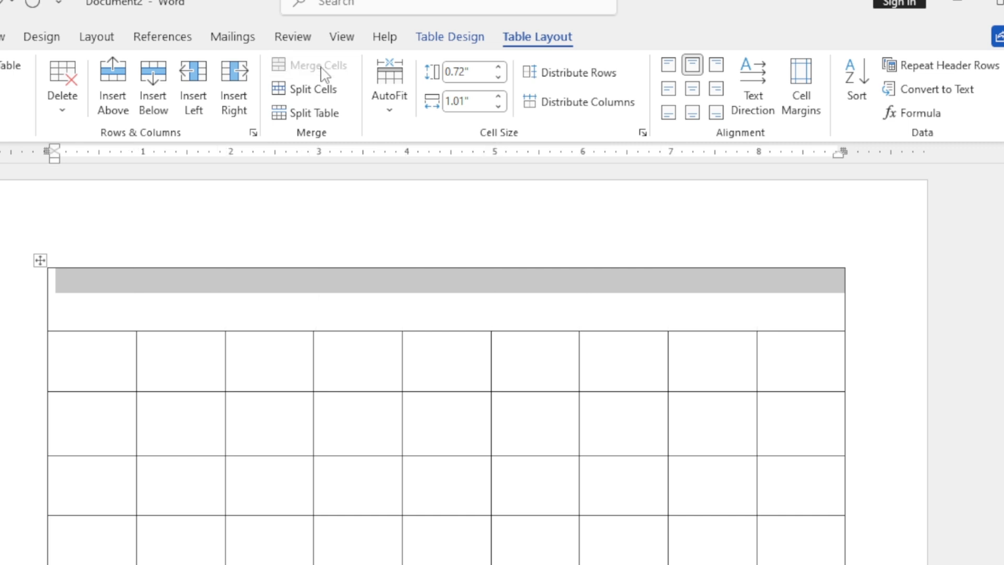
# - Enter the title "Time Table" in the merged first row and centre it both vertically and horizontally
pyautogui.click(433, 317)
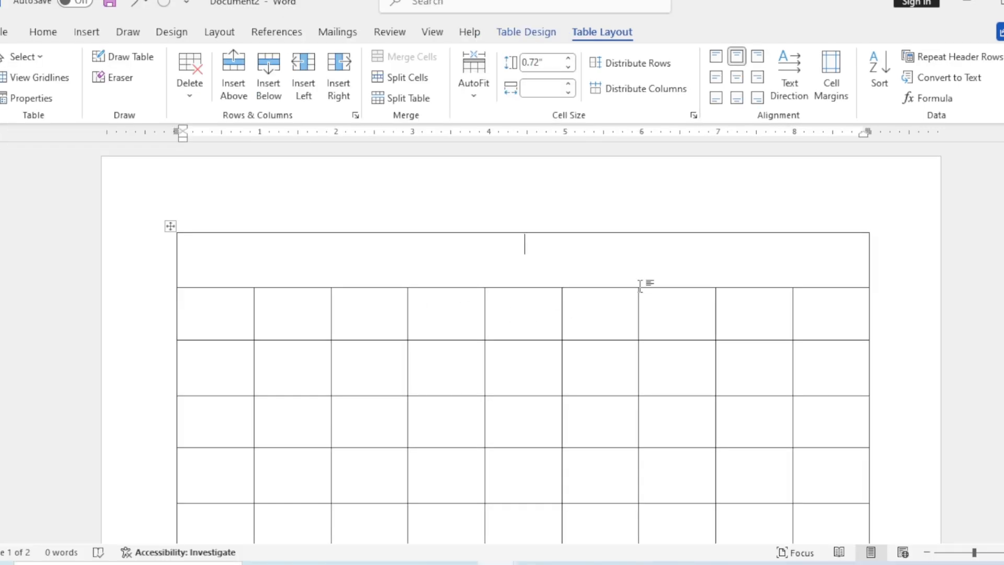
pyautogui.write('Time')
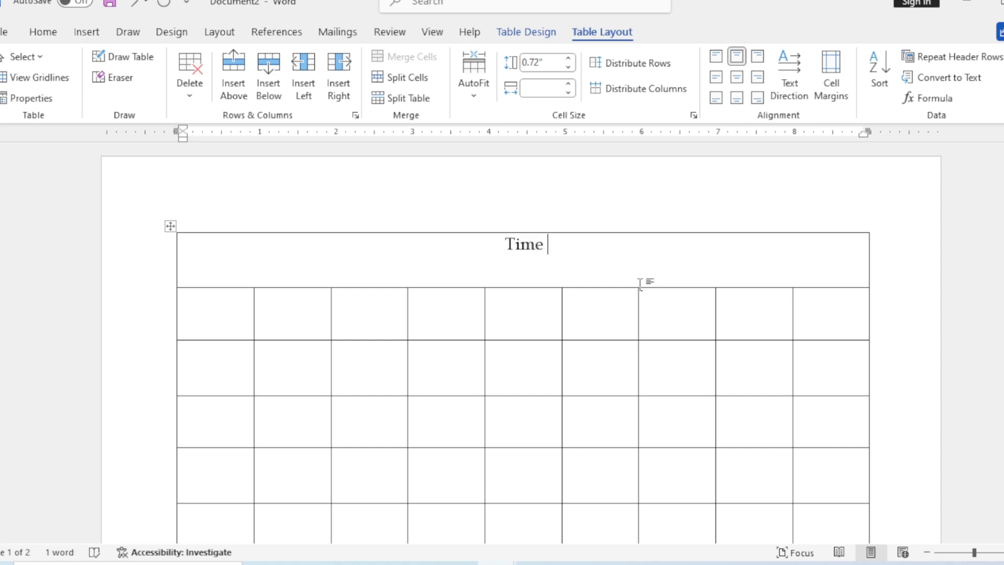
pyautogui.write(' Table')
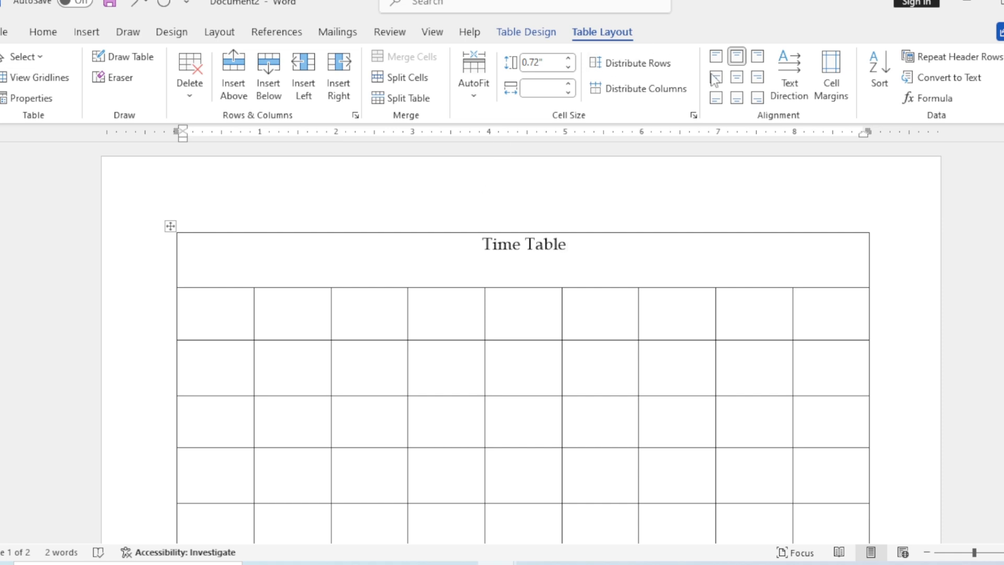
pyautogui.click(740, 80)
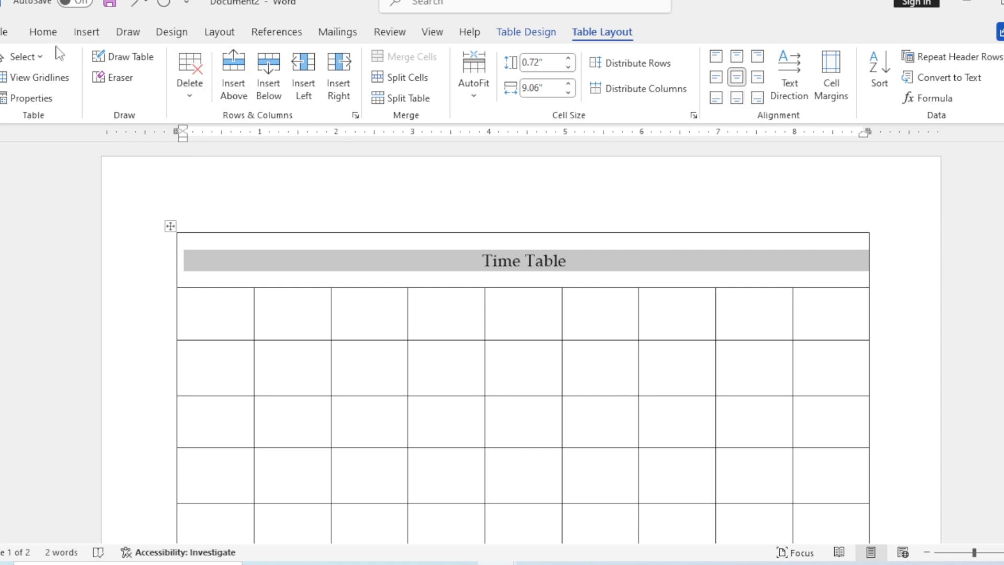
# - Increase the font size of the "Time Table" title to 36
pyautogui.click(57, 33)
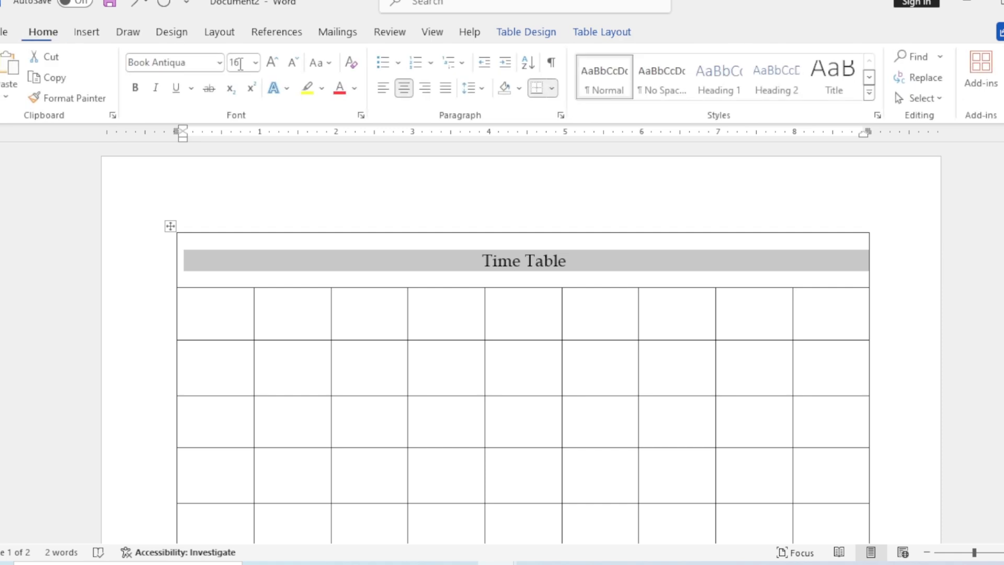
pyautogui.click(279, 67)
pyautogui.click(279, 67)
pyautogui.click(279, 67)
pyautogui.click(278, 67)
pyautogui.click(279, 67)
pyautogui.click(278, 66)
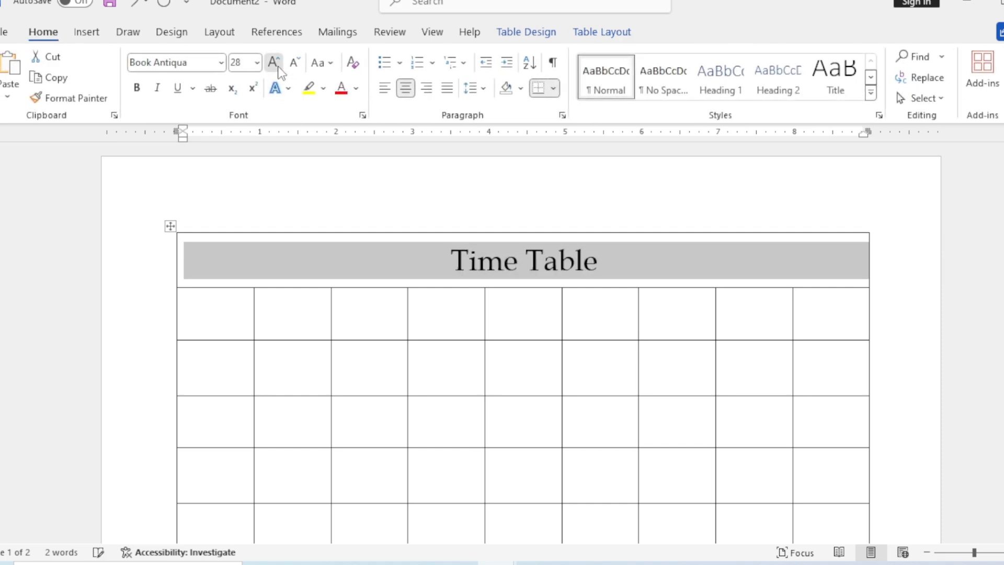
pyautogui.click(579, 345)
# - Make the "Time Table" title text bold
pyautogui.moveTo(647, 267); pyautogui.dragTo(416, 248)
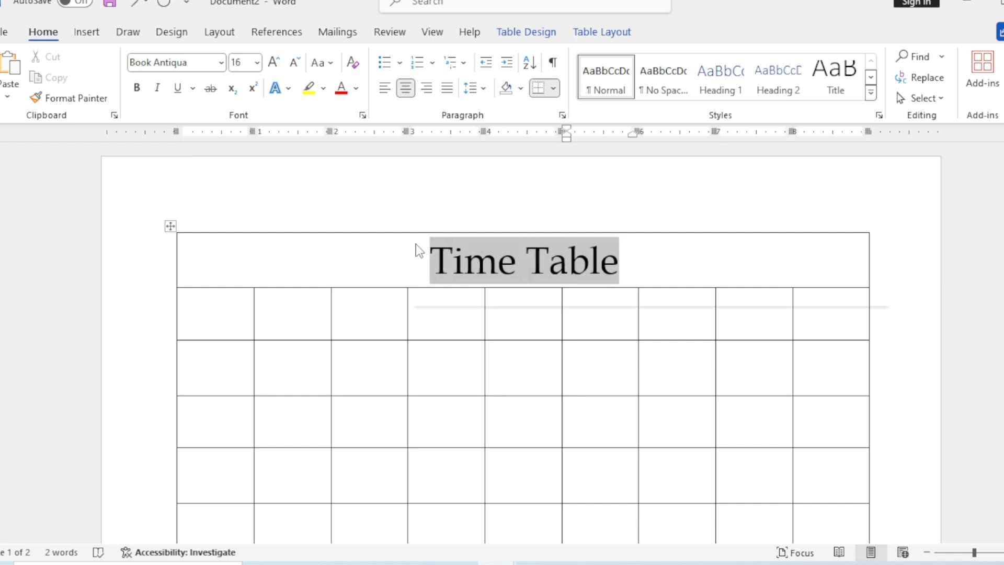
pyautogui.hotkey('ctrl', 'b')
pyautogui.click(495, 370)
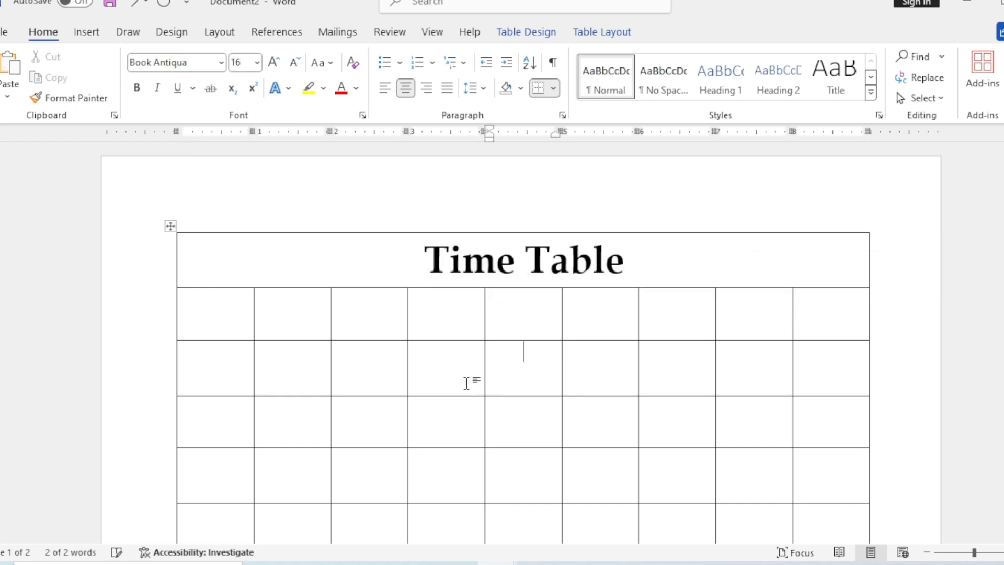
# - Shade the title row with the standard Blue colour
pyautogui.click(387, 255)
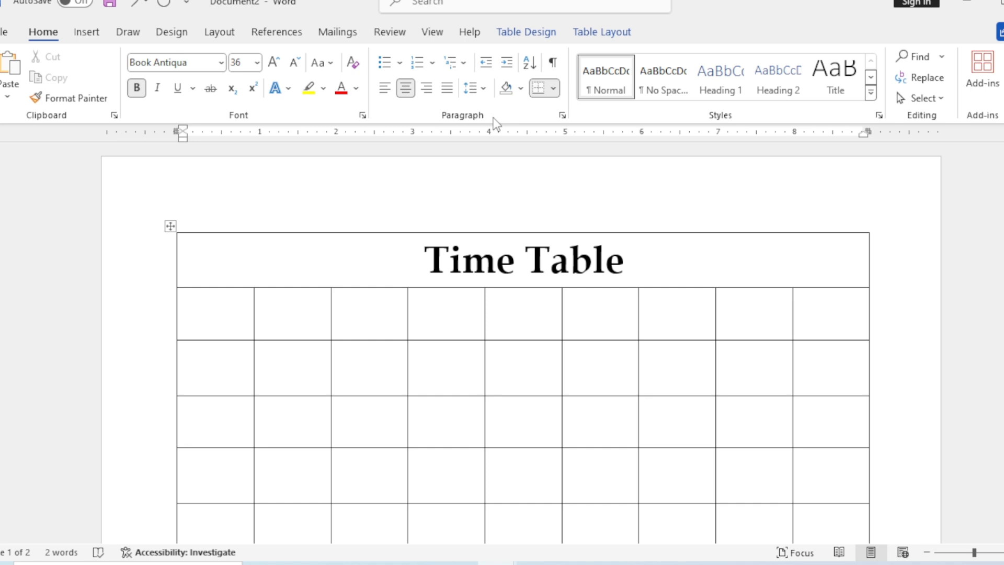
pyautogui.click(521, 88)
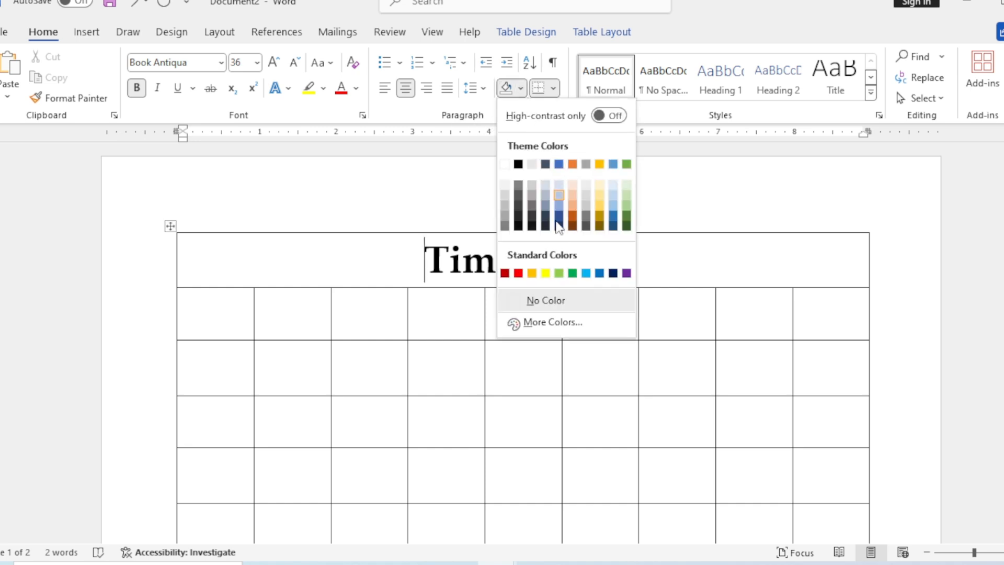
pyautogui.click(600, 273)
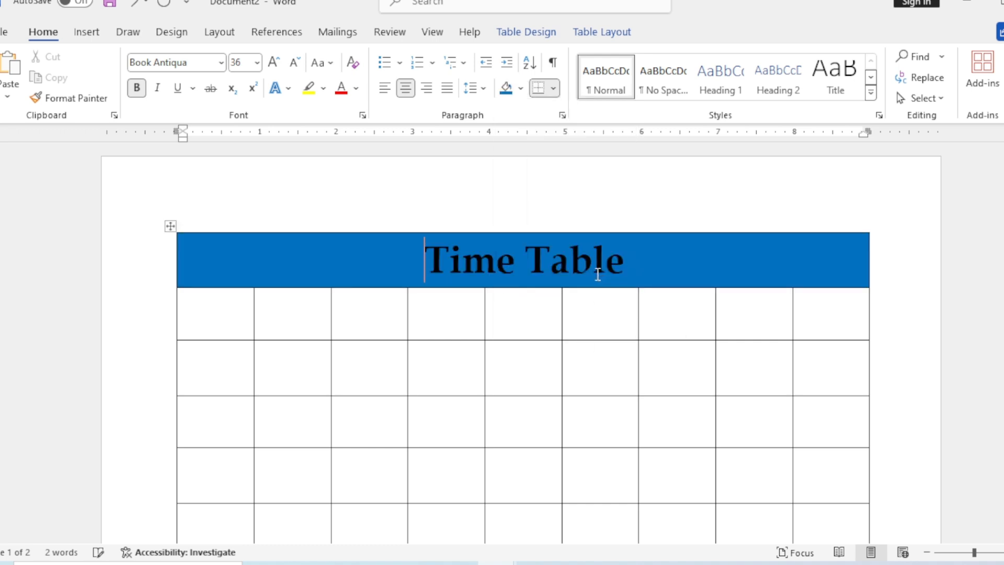
pyautogui.click(574, 350)
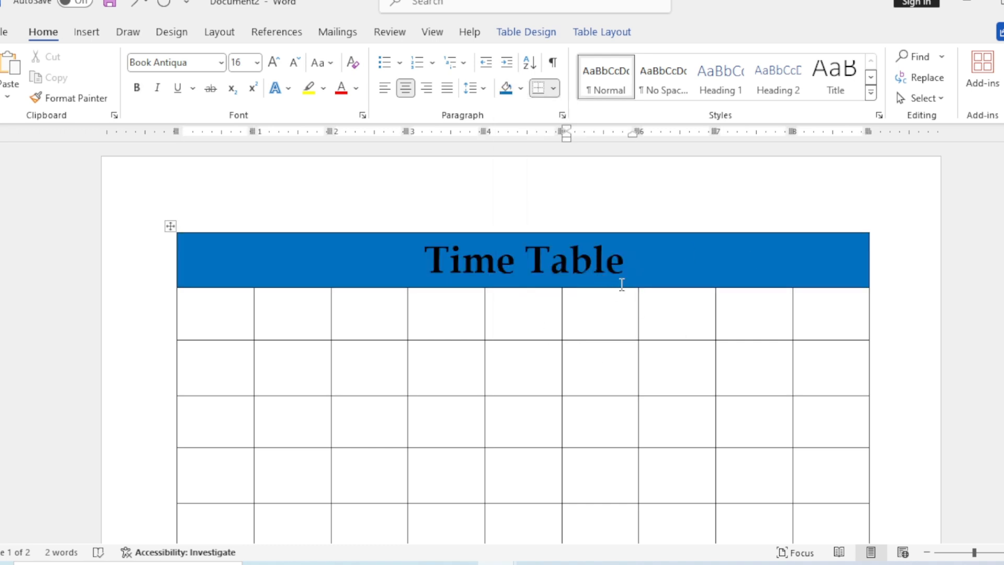
# - Change the font colour of the "Time Table" title to white
pyautogui.moveTo(632, 253); pyautogui.dragTo(424, 253)
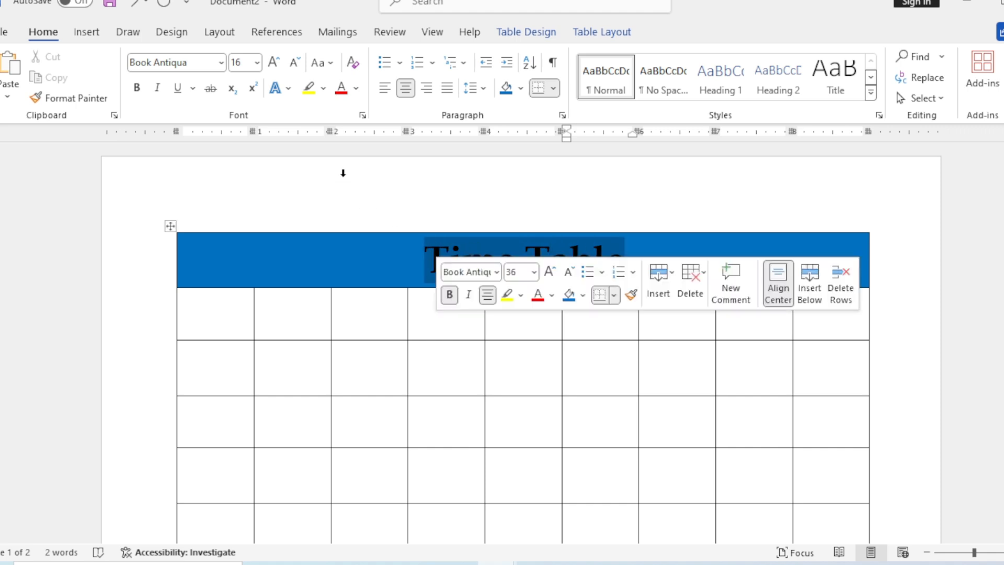
pyautogui.click(357, 89)
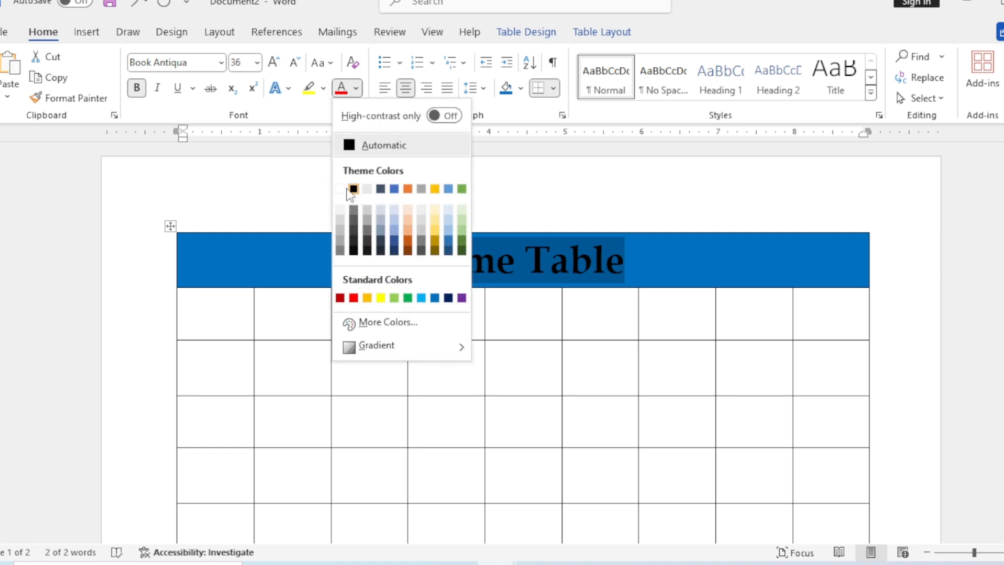
pyautogui.click(425, 234)
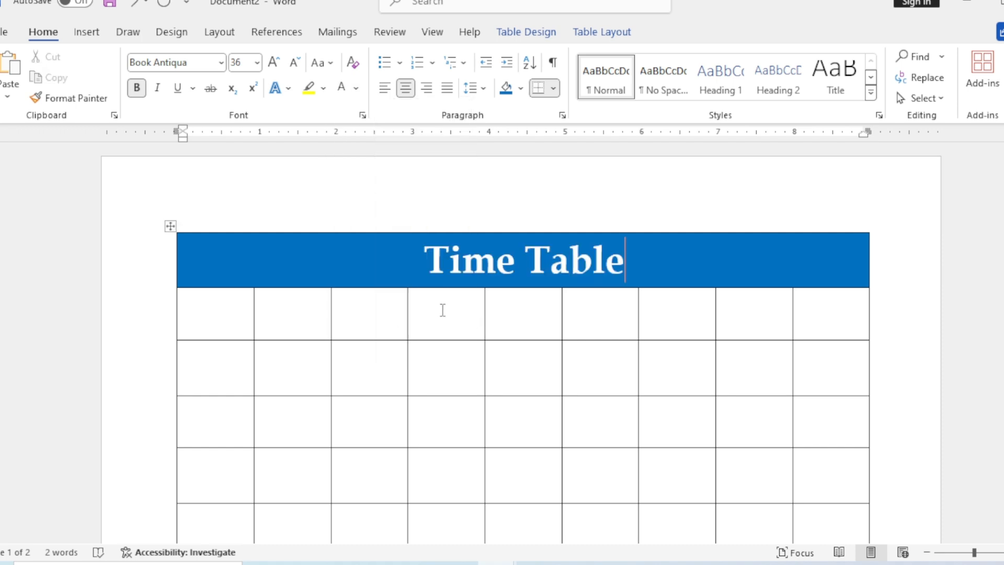
# - Merge all cells of the second table row, directly below the title row, into one cell
pyautogui.scroll(-3, 439, 308)
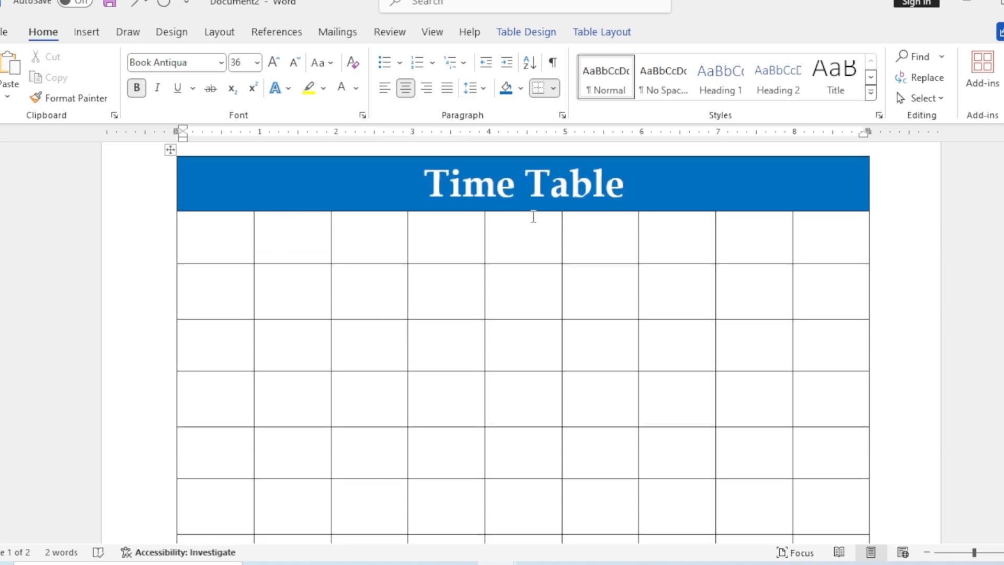
pyautogui.moveTo(831, 230); pyautogui.dragTo(213, 224)
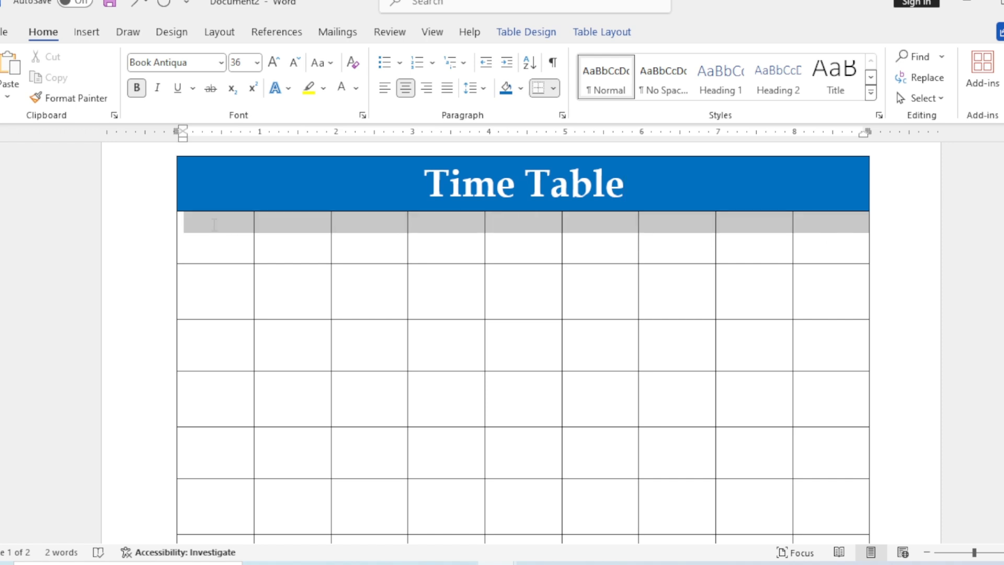
pyautogui.click(606, 35)
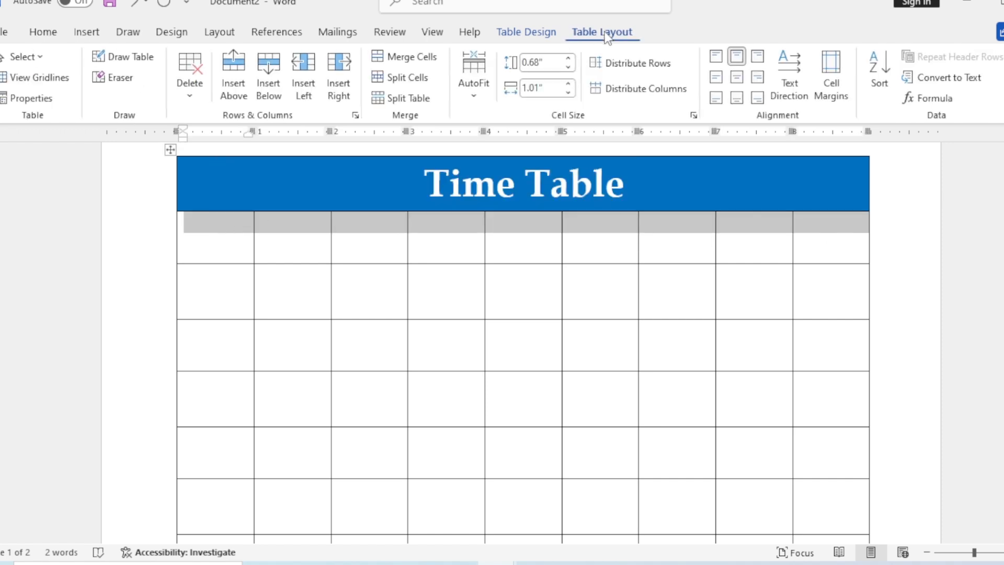
pyautogui.click(412, 57)
# - Enter "Weekly Routine Class - X" in the merged second row and centre it both vertically and horizontally
pyautogui.click(581, 239)
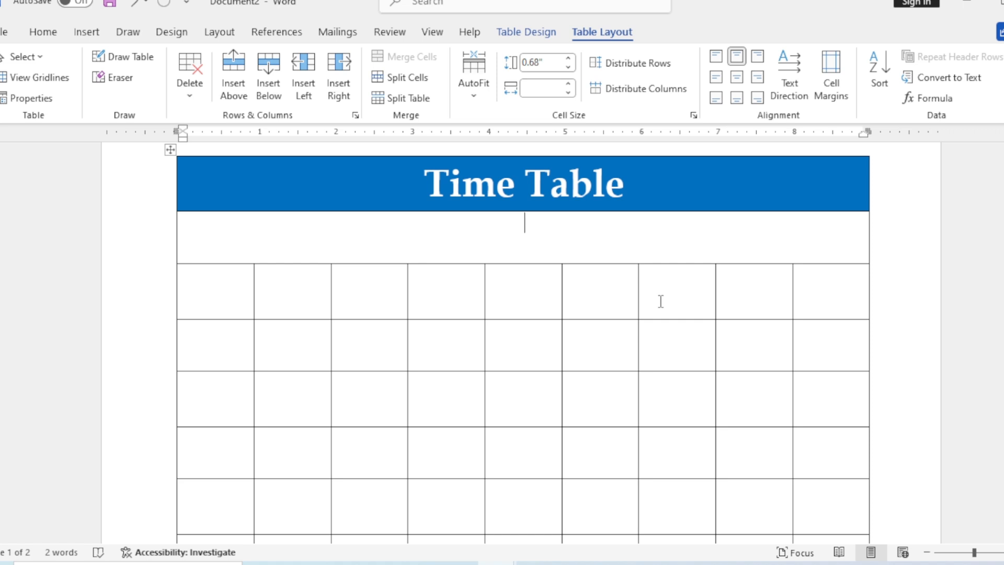
pyautogui.write('Weekly Routine')
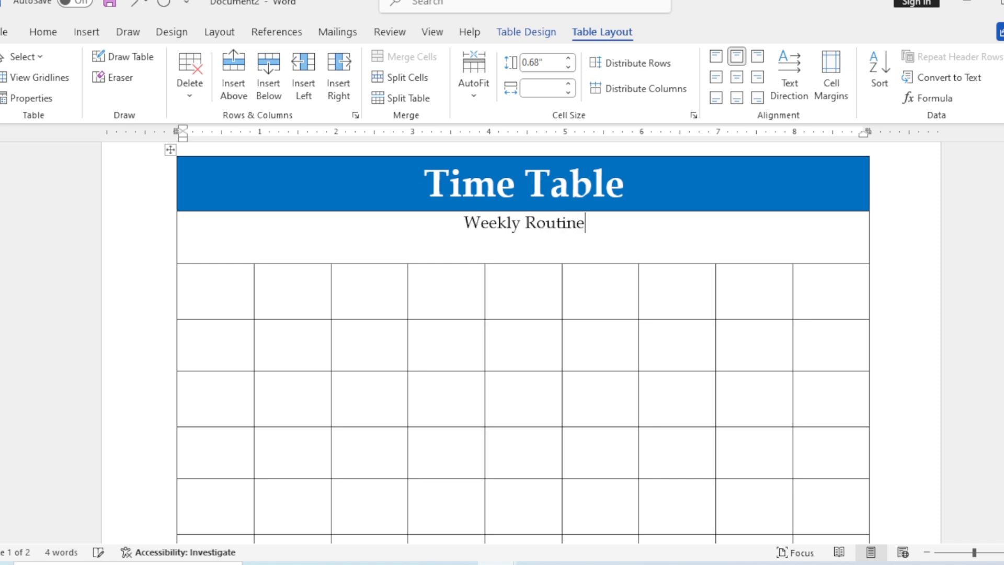
pyautogui.write(' Class')
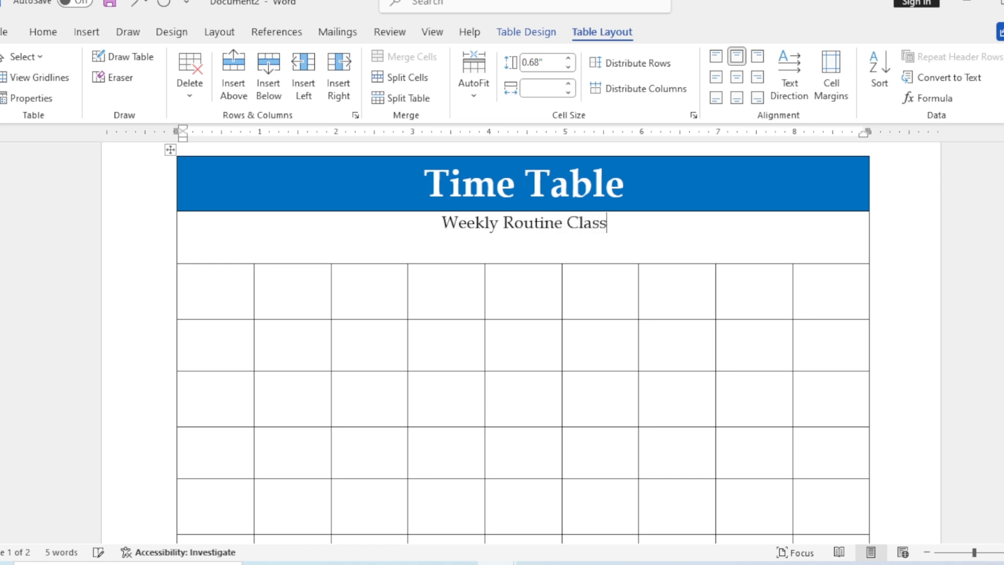
pyautogui.write(' - ')
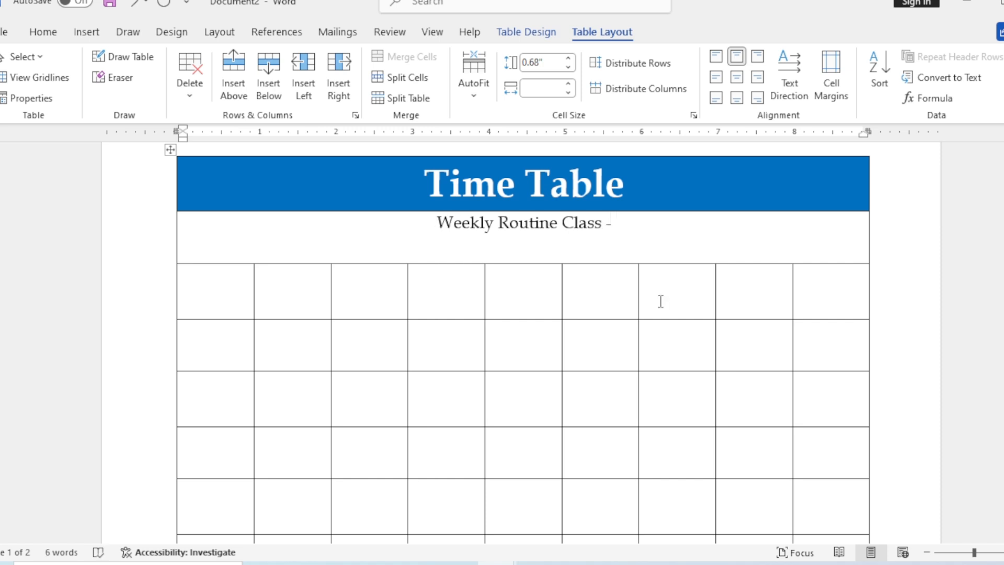
pyautogui.write('X')
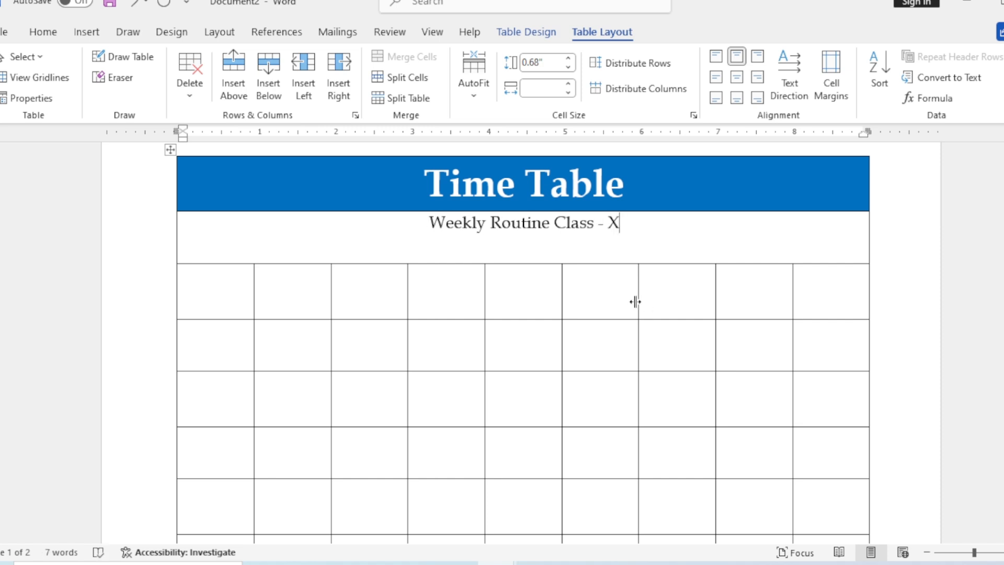
pyautogui.moveTo(639, 223); pyautogui.dragTo(427, 225)
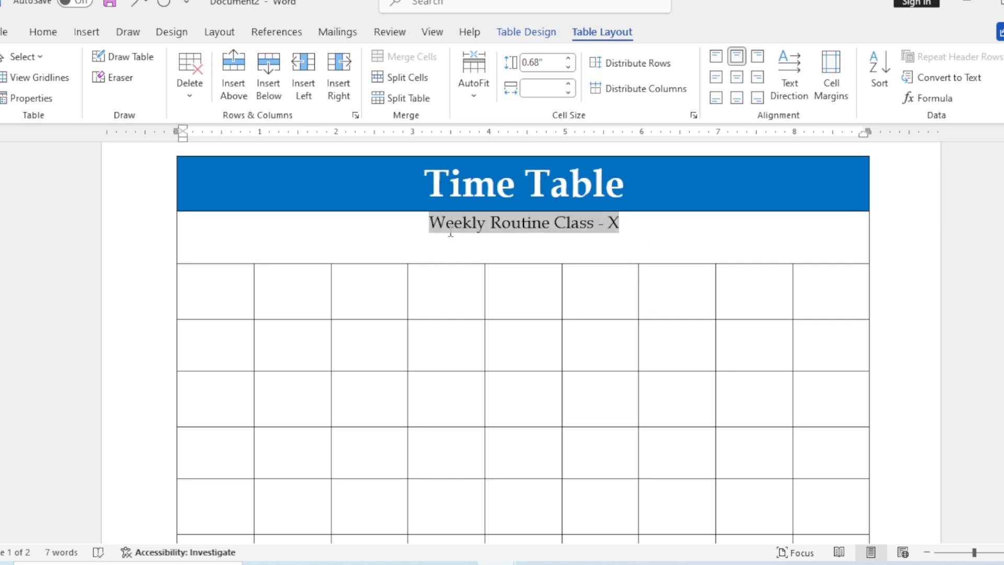
pyautogui.click(737, 77)
pyautogui.click(706, 240)
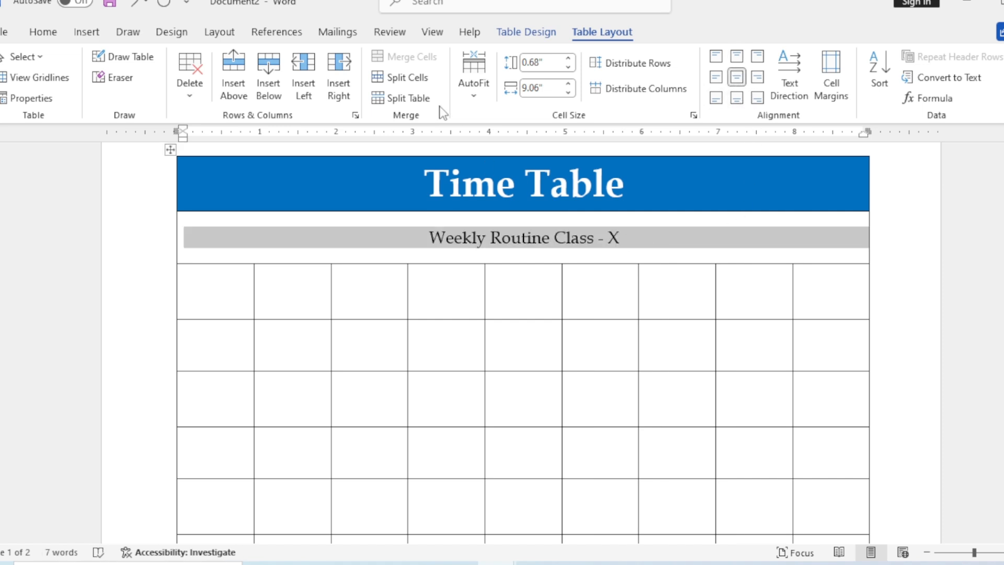
# - Increase the font size of the "Weekly Routine Class - X" subtitle to 24 and make it bold
pyautogui.click(48, 34)
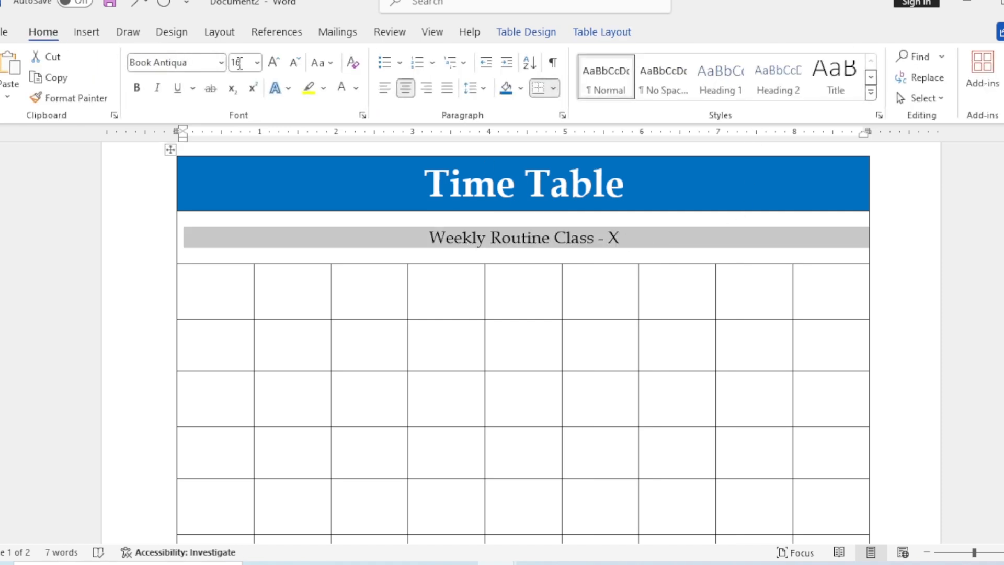
pyautogui.click(273, 63)
pyautogui.click(272, 63)
pyautogui.click(273, 63)
pyautogui.click(277, 67)
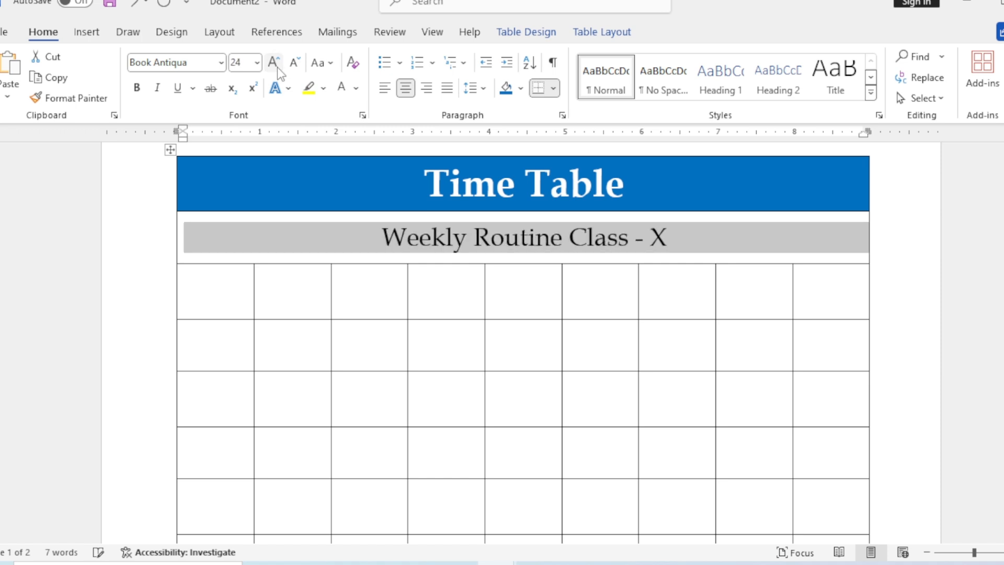
pyautogui.hotkey('ctrl', 'b')
pyautogui.click(635, 316)
pyautogui.click(750, 241)
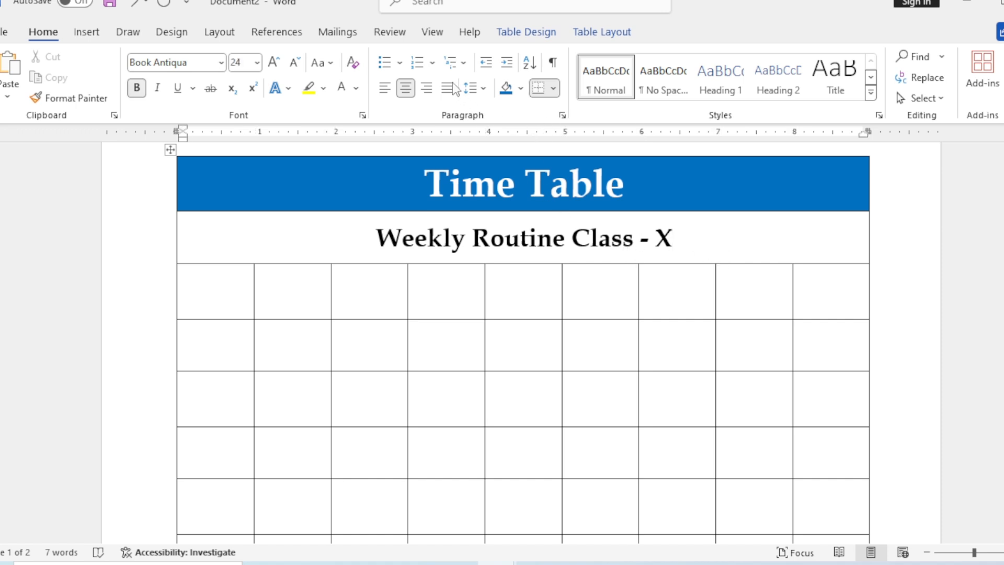
# - Shade the "Weekly Routine Class - X" row with the standard Orange colour
pyautogui.click(519, 89)
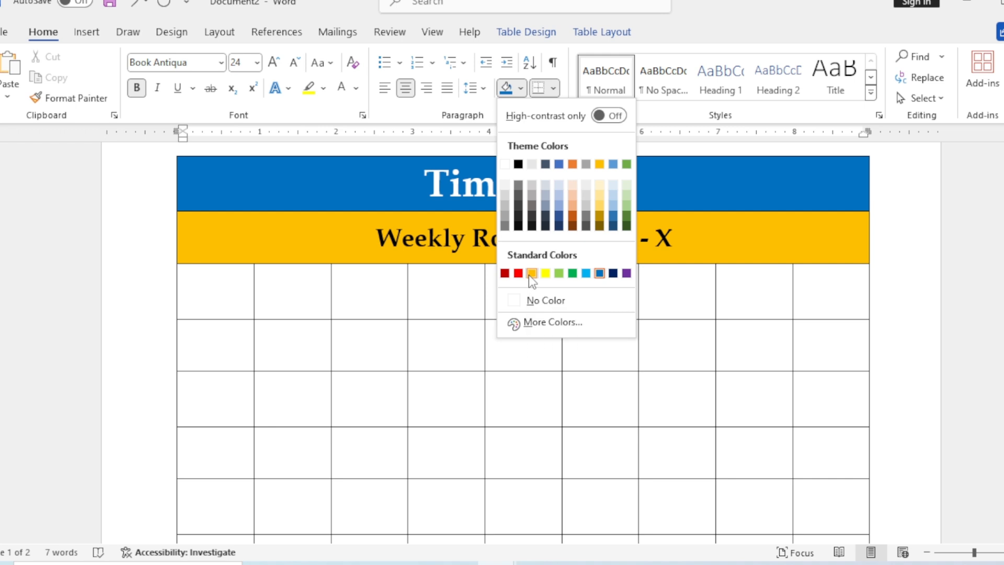
pyautogui.click(532, 273)
pyautogui.click(577, 327)
# - Fill the first column below the subtitle with the heading "Day" and the weekdays Monday through Saturday, one per row
pyautogui.click(240, 291)
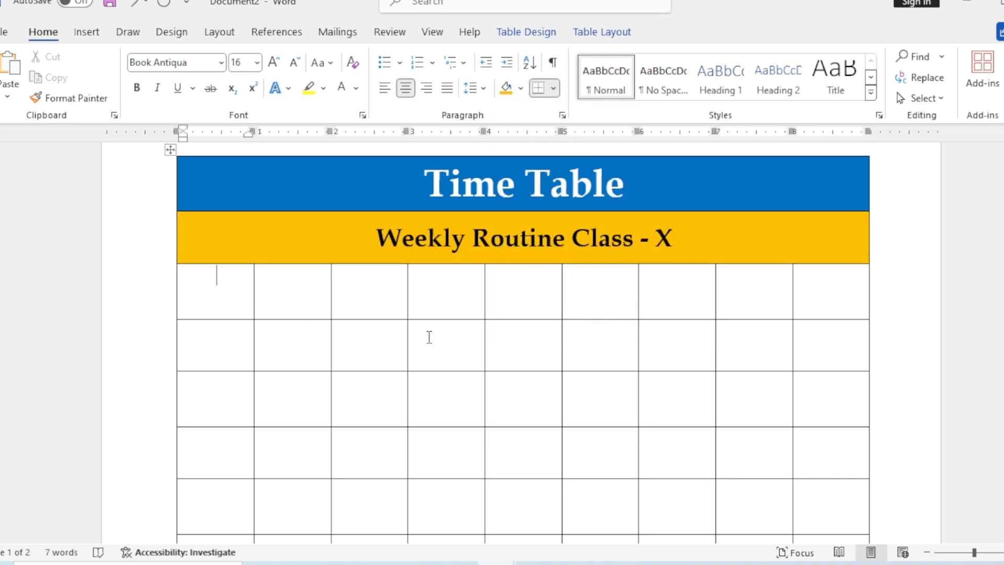
pyautogui.scroll(-1, 418, 338)
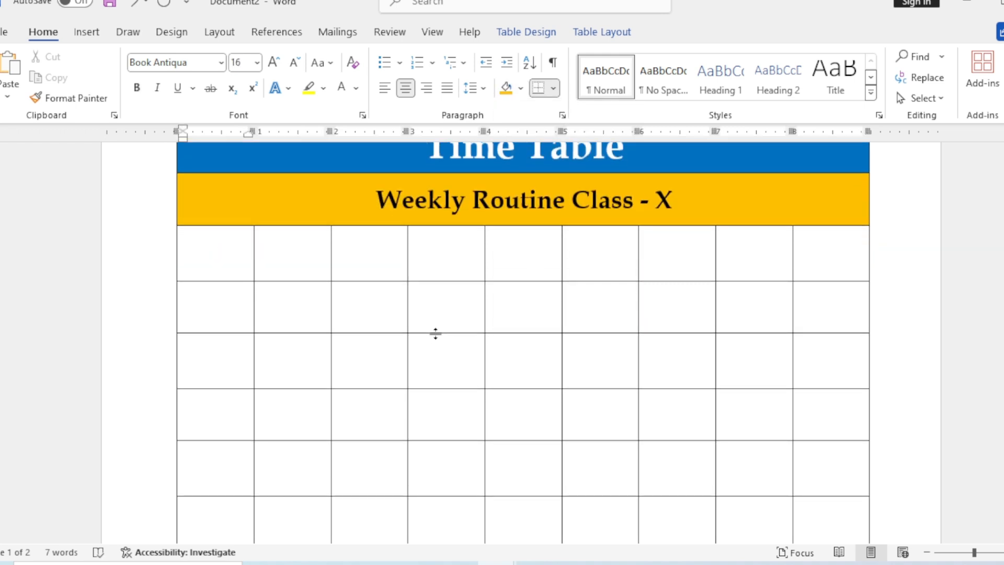
pyautogui.write('Days')
pyautogui.press('BackSpace')
pyautogui.click(235, 316)
pyautogui.write('Monday')
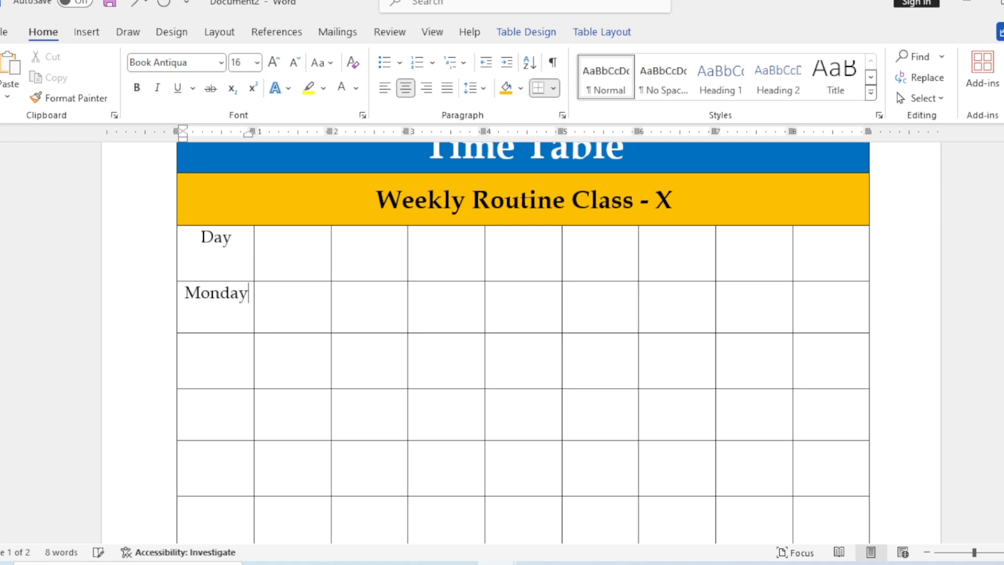
pyautogui.press('Down')
pyautogui.press('Tab')
pyautogui.press('Left')
pyautogui.write('Tuesd')
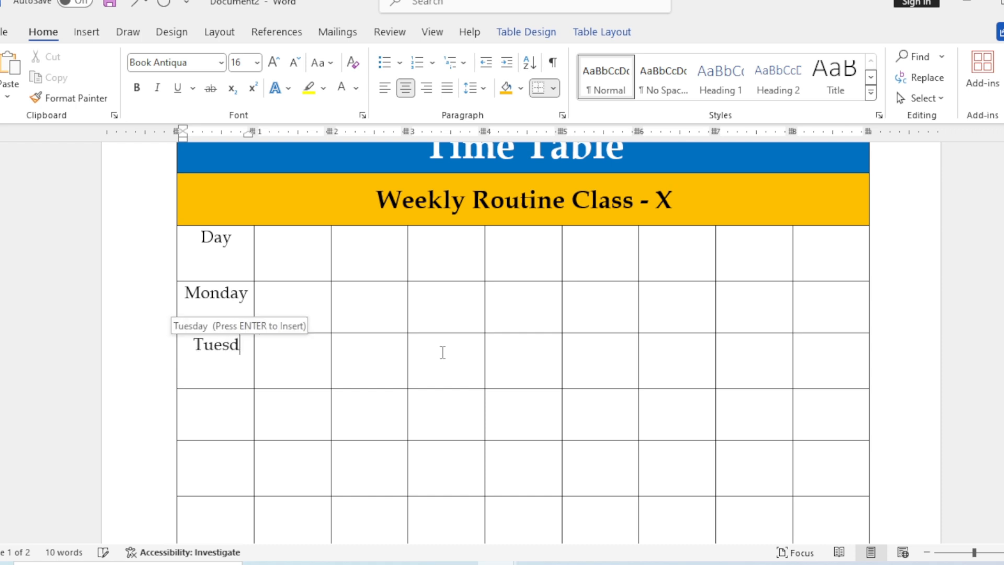
pyautogui.press('BackSpace')
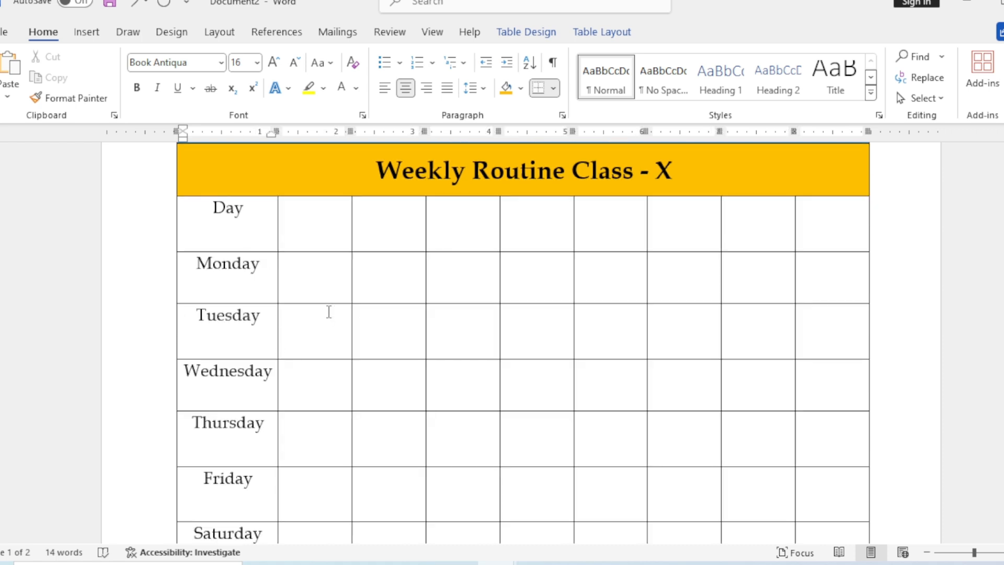
# - Centre the contents of all cells from the "Day" row to the "Saturday" row vertically and horizontally
pyautogui.scroll(-1, 362, 342)
pyautogui.click(836, 528)
pyautogui.moveTo(753, 519)
pyautogui.mouseDown()
pyautogui.moveTo(264, 451)
pyautogui.moveTo(201, 259)
pyautogui.moveTo(206, 189)
pyautogui.mouseUp()
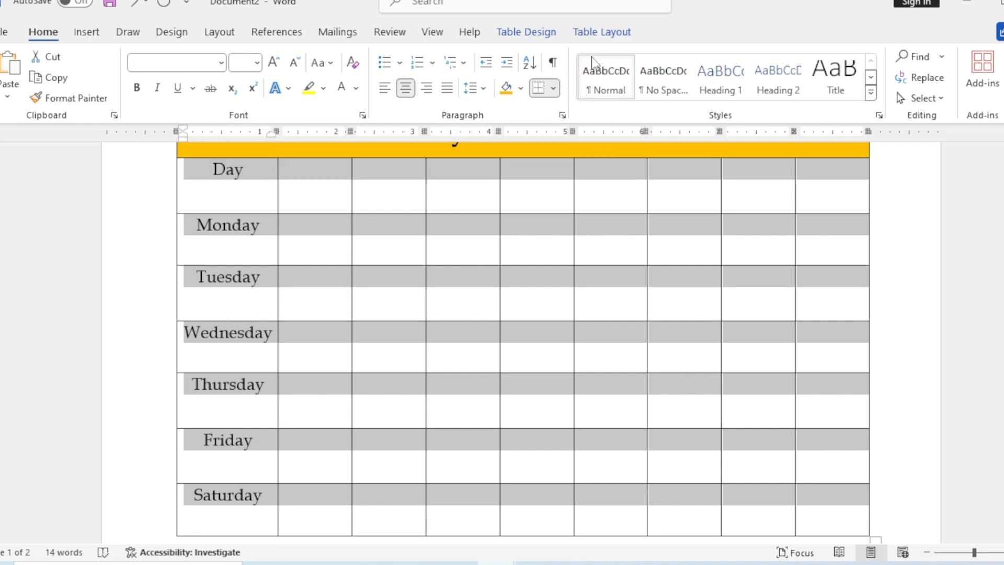
pyautogui.click(607, 32)
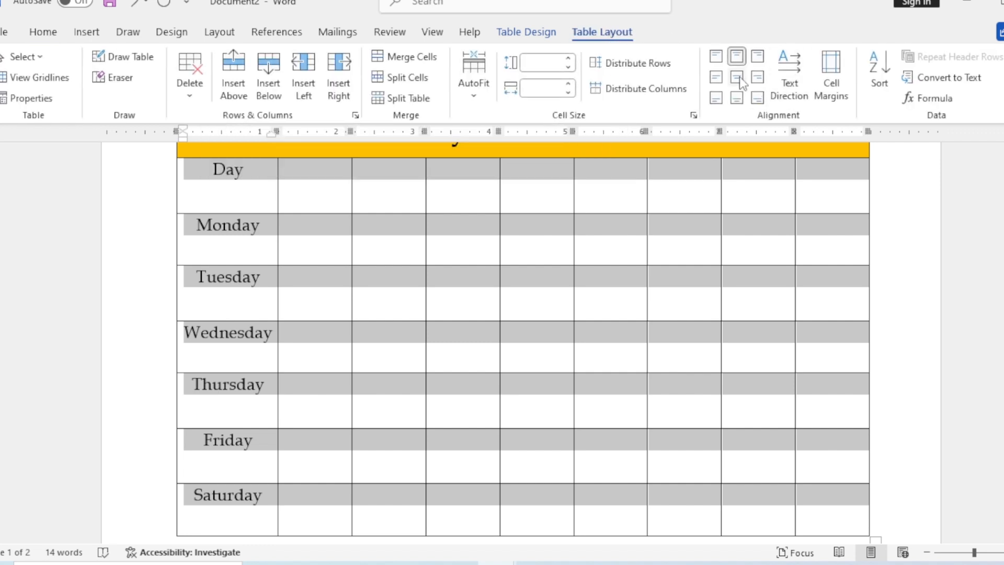
pyautogui.click(737, 78)
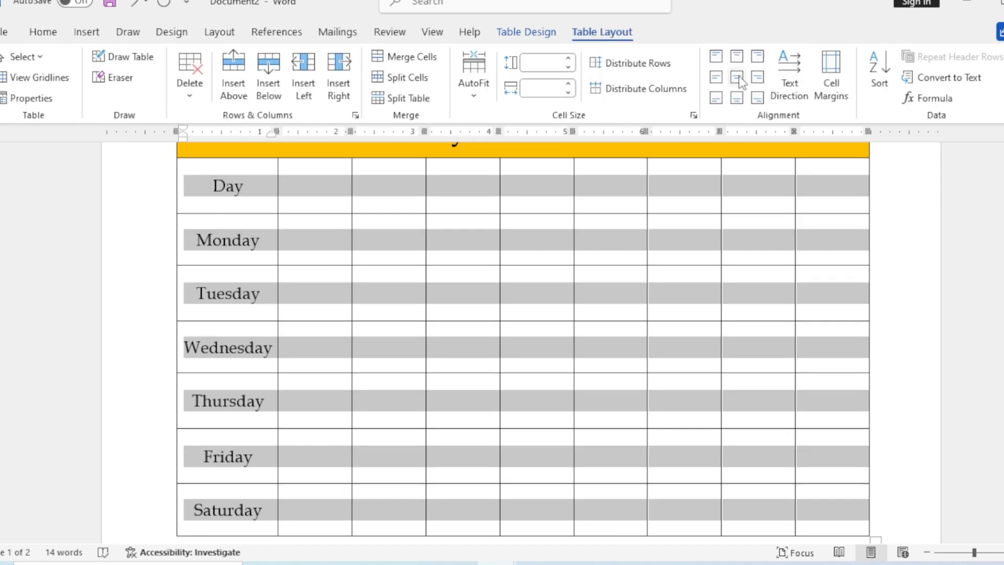
pyautogui.click(541, 345)
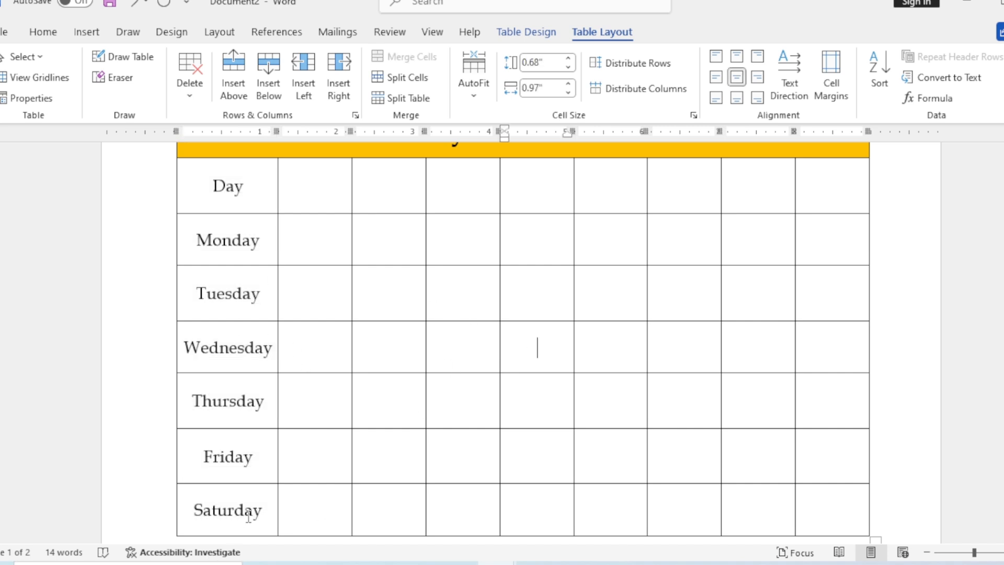
# - Make the first column's text from "Day" to "Saturday" bold
pyautogui.moveTo(264, 515); pyautogui.dragTo(247, 195)
pyautogui.hotkey('ctrl', 'b')
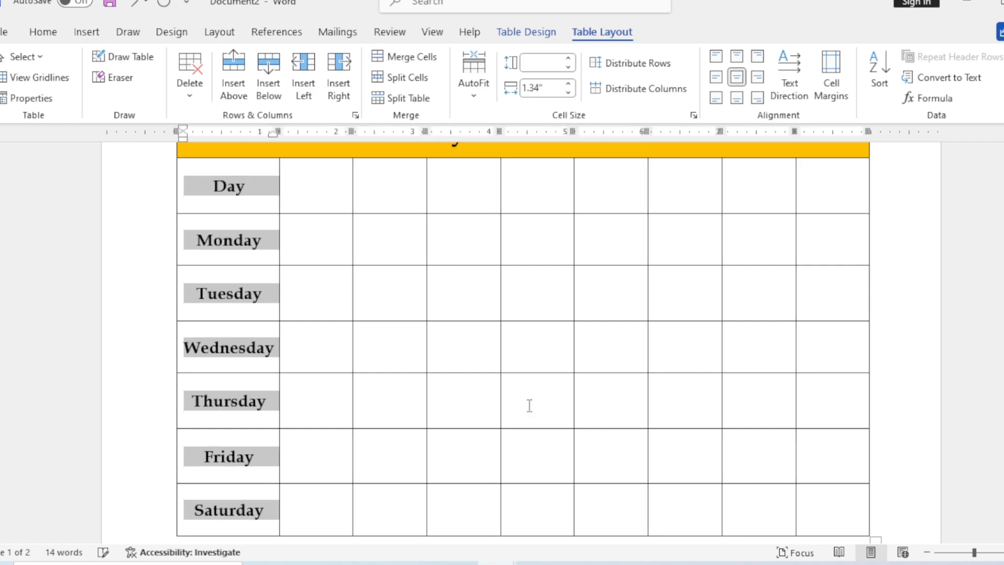
pyautogui.click(450, 305)
# - Enter the period headings "1st", "2nd", "3rd" and "4rth" in the cells following "Day" in the heading row
pyautogui.scroll(1, 410, 336)
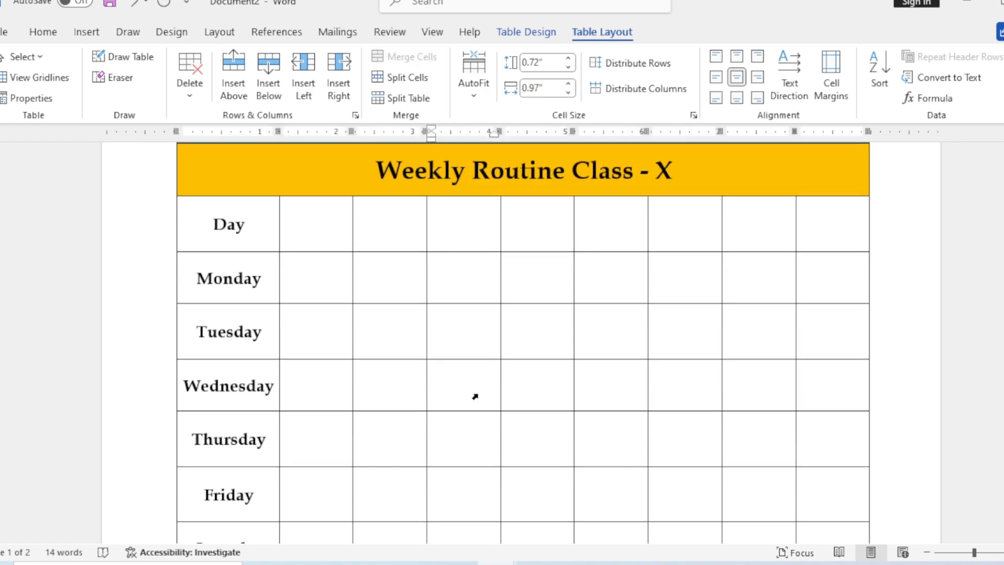
pyautogui.click(927, 552)
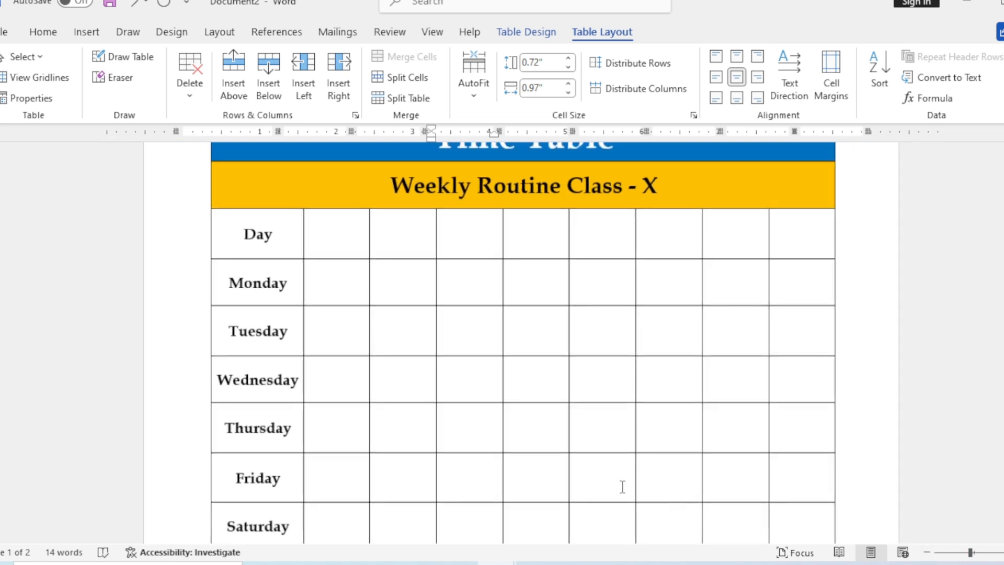
pyautogui.scroll(-1, 554, 396)
pyautogui.scroll(1, 556, 396)
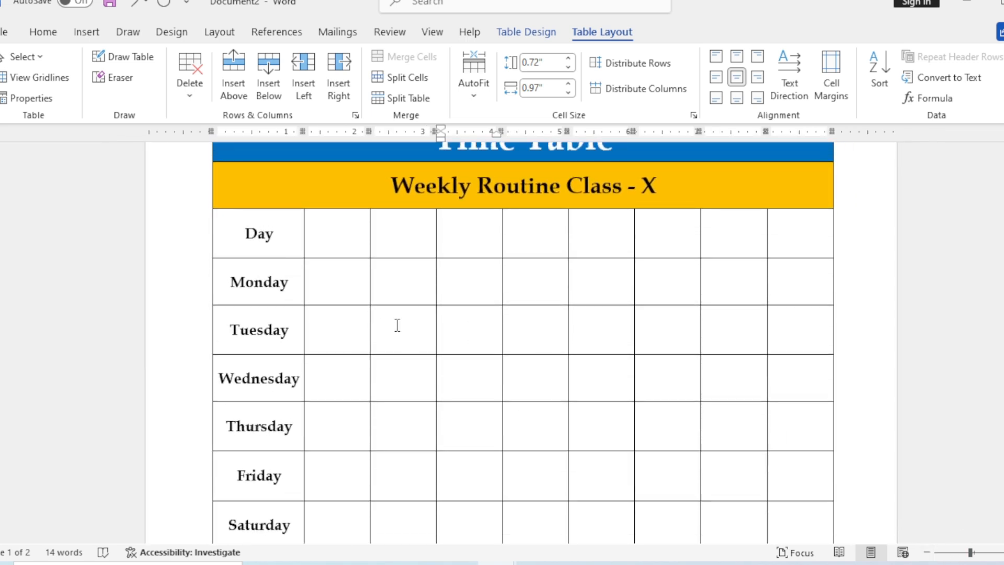
pyautogui.click(350, 233)
pyautogui.write('1')
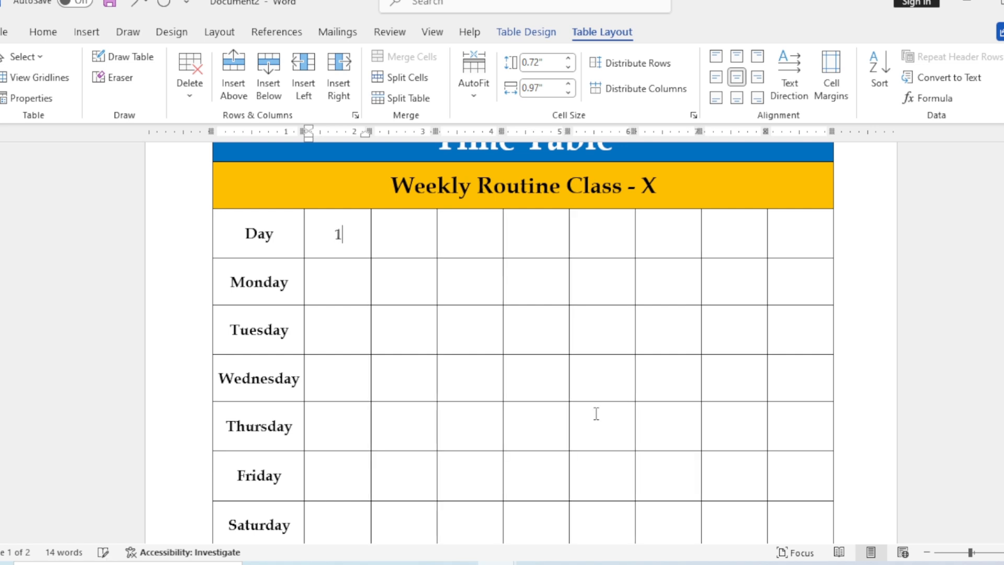
pyautogui.write('st')
pyautogui.press('Tab')
pyautogui.write('2nd')
pyautogui.press('Tab')
pyautogui.write('3rd')
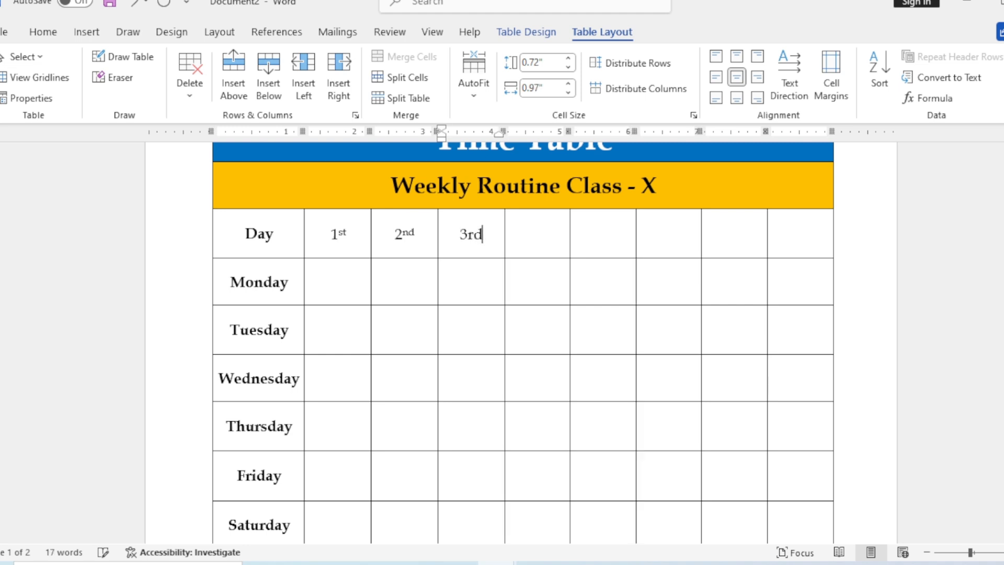
pyautogui.write('4rth')
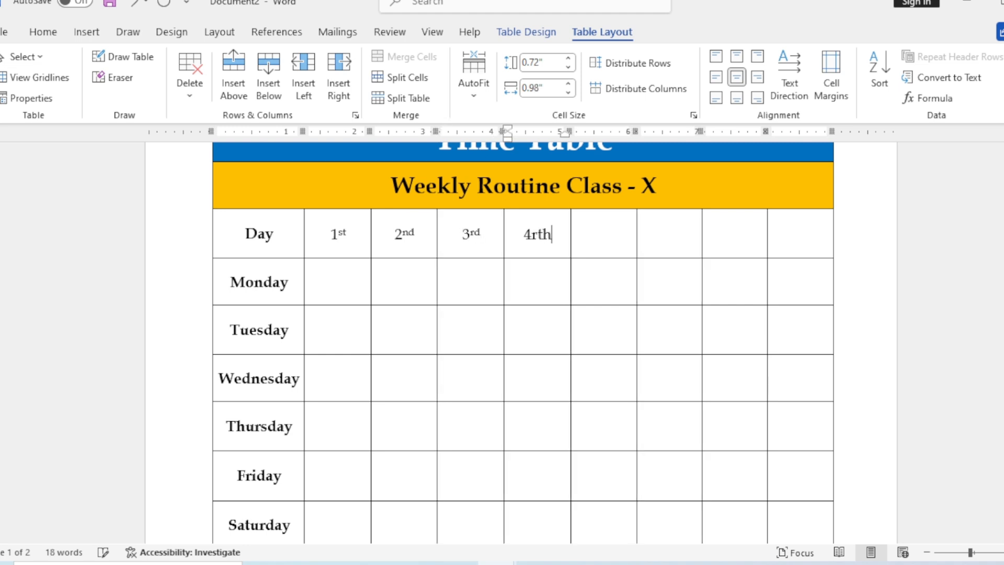
# - Merge the cells of the column after "4rth" into one tall cell from the "Day" row to the "Saturday" row
pyautogui.press('Tab')
pyautogui.scroll(-1, 591, 313)
pyautogui.moveTo(614, 500); pyautogui.dragTo(621, 212)
pyautogui.scroll(1, 571, 334)
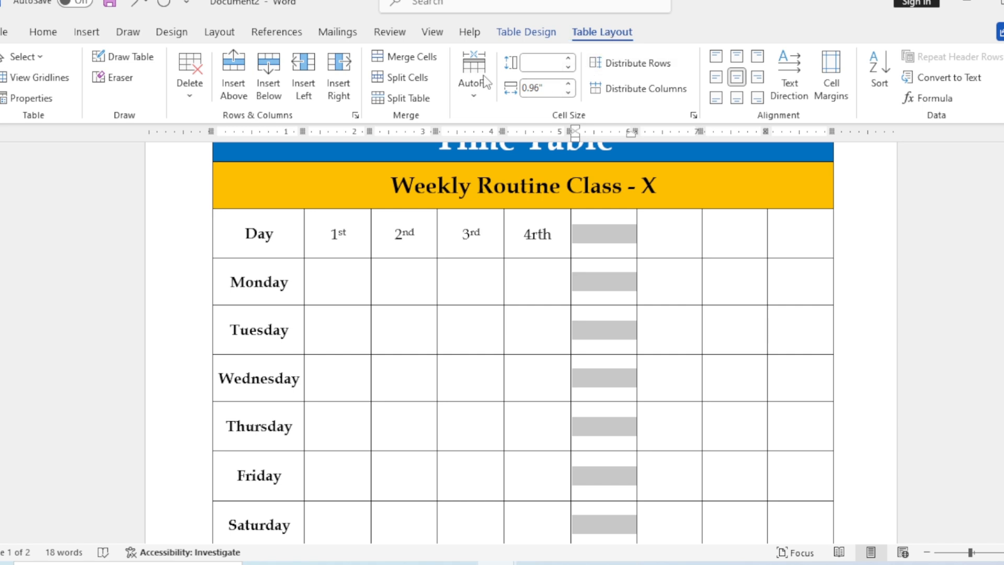
pyautogui.click(409, 59)
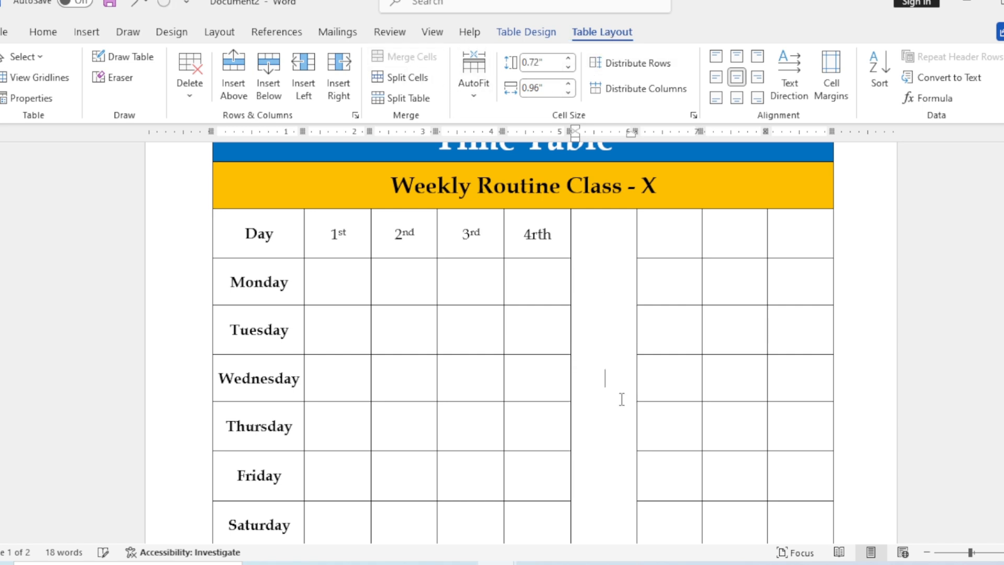
# - Enter "B R E A K" in the tall merged column and rotate its text to read vertically from bottom to top
pyautogui.write('B R E A')
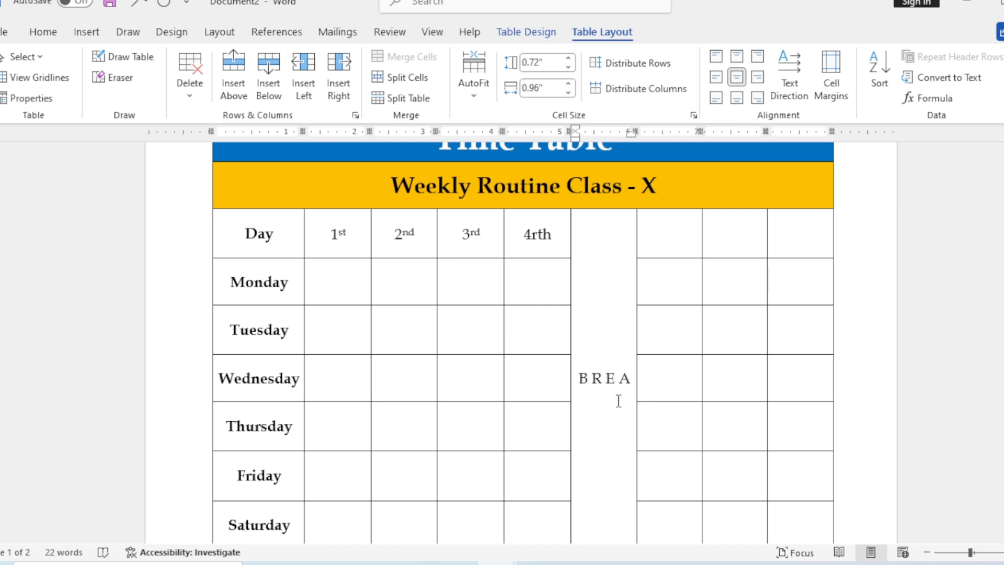
pyautogui.write(' K')
pyautogui.moveTo(610, 387); pyautogui.dragTo(581, 366)
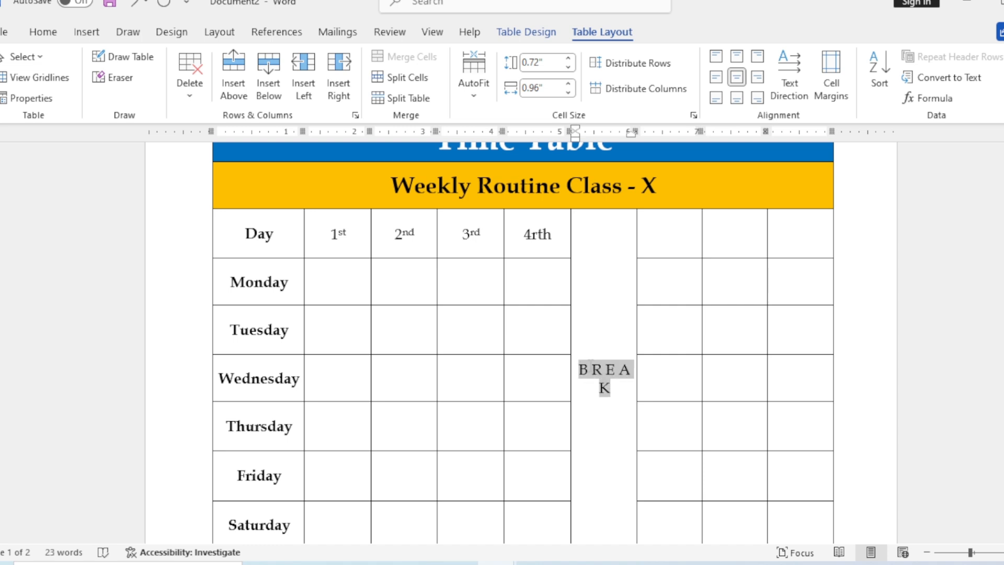
pyautogui.click(611, 430)
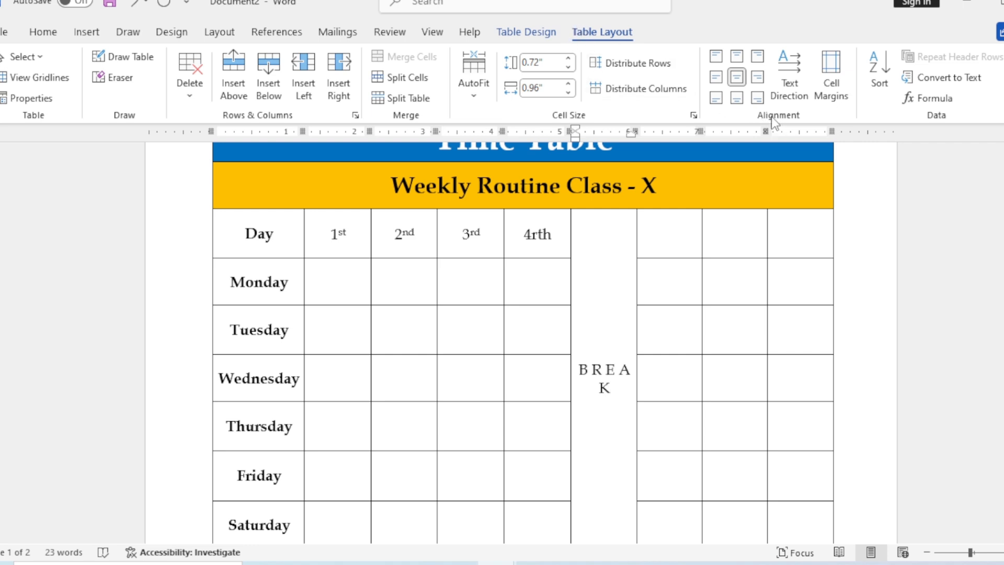
pyautogui.click(790, 89)
pyautogui.click(789, 89)
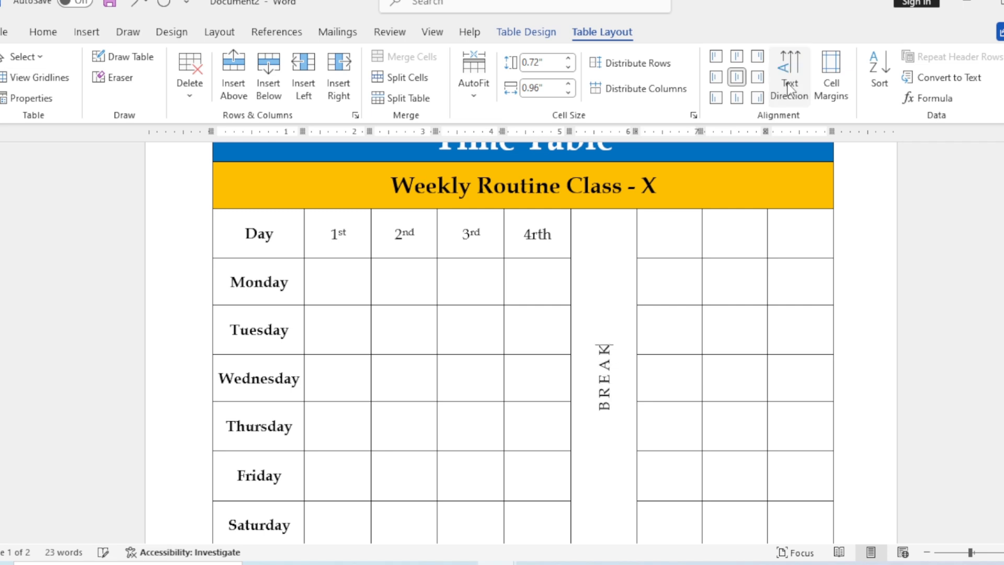
# - Set the vertical "B R E A K" text to font size 36 and make it bold
pyautogui.moveTo(605, 345); pyautogui.dragTo(604, 411)
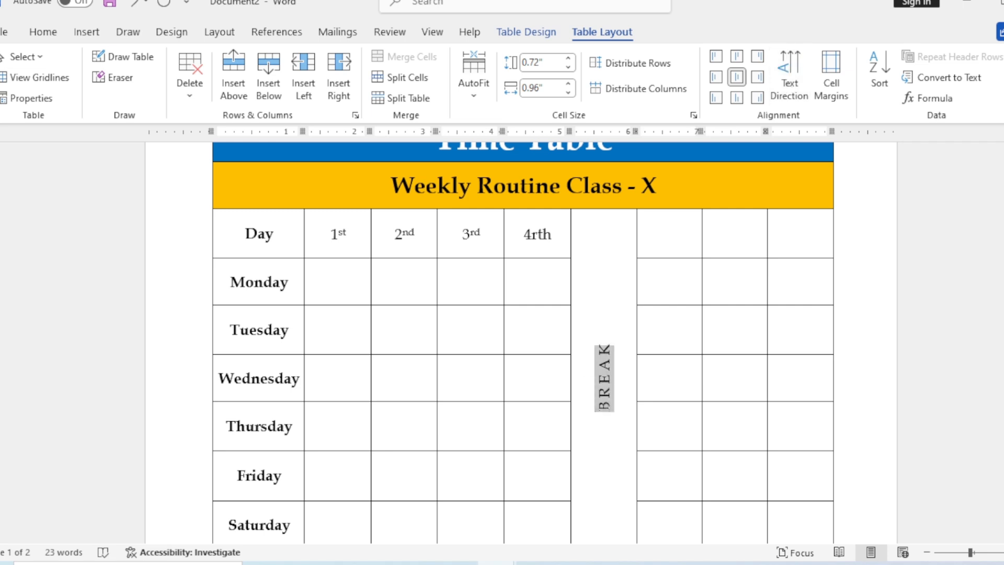
pyautogui.click(42, 32)
pyautogui.click(279, 65)
pyautogui.click(279, 65)
pyautogui.click(279, 66)
pyautogui.click(280, 66)
pyautogui.click(279, 65)
pyautogui.click(278, 65)
pyautogui.click(278, 64)
pyautogui.click(279, 65)
pyautogui.click(279, 65)
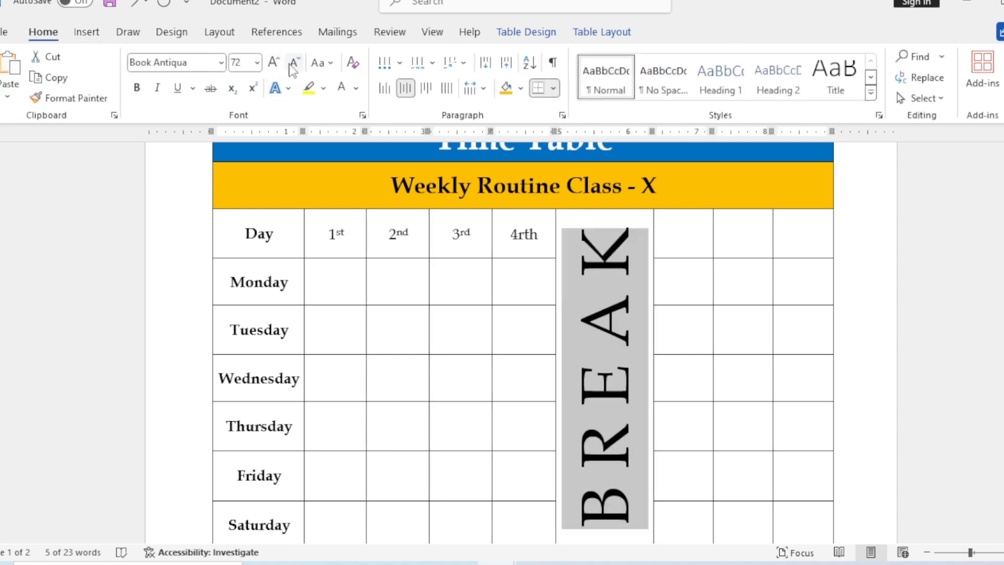
pyautogui.click(293, 65)
pyautogui.click(293, 65)
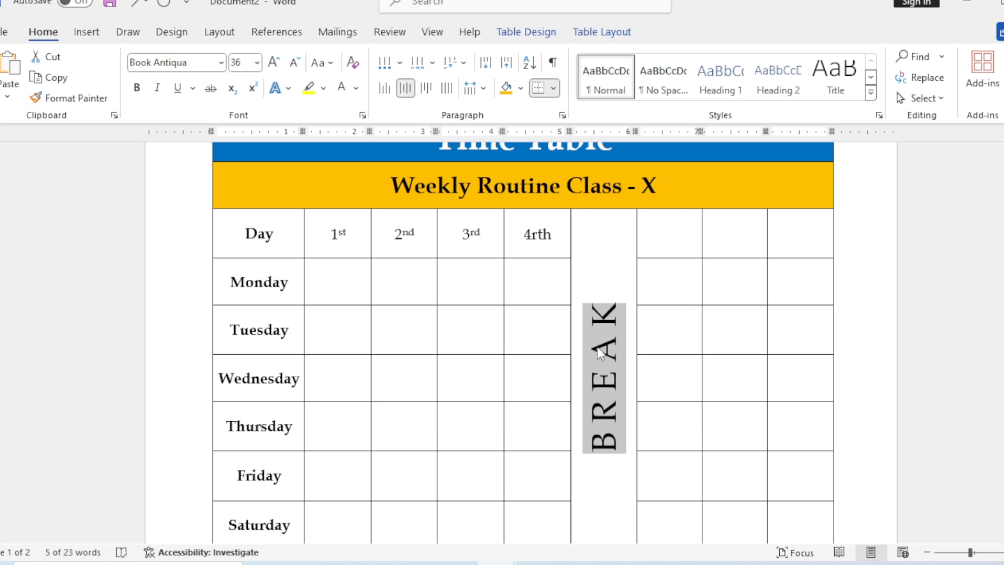
pyautogui.hotkey('ctrl', 'b')
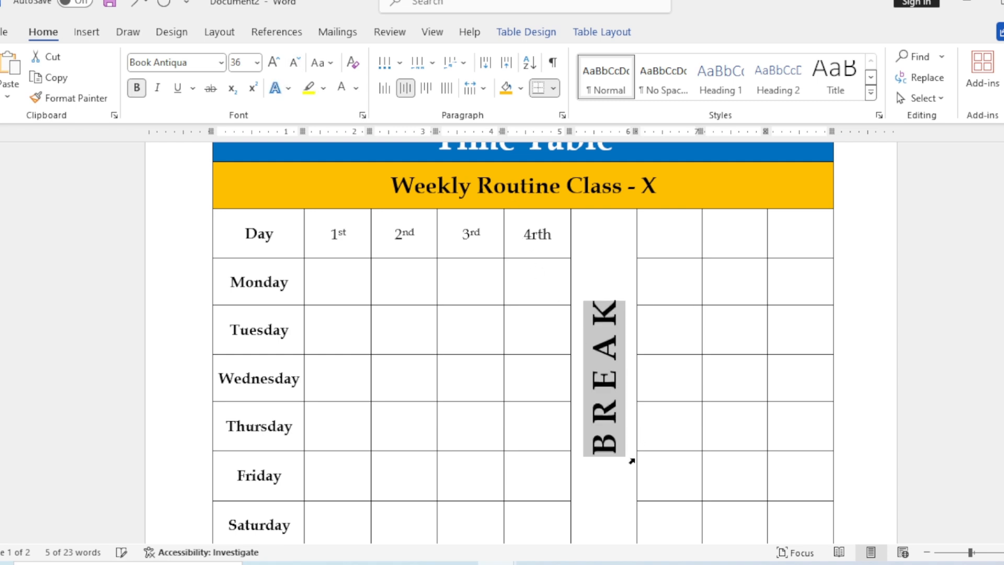
pyautogui.click(678, 381)
pyautogui.scroll(-2, 678, 381)
pyautogui.scroll(2, 679, 381)
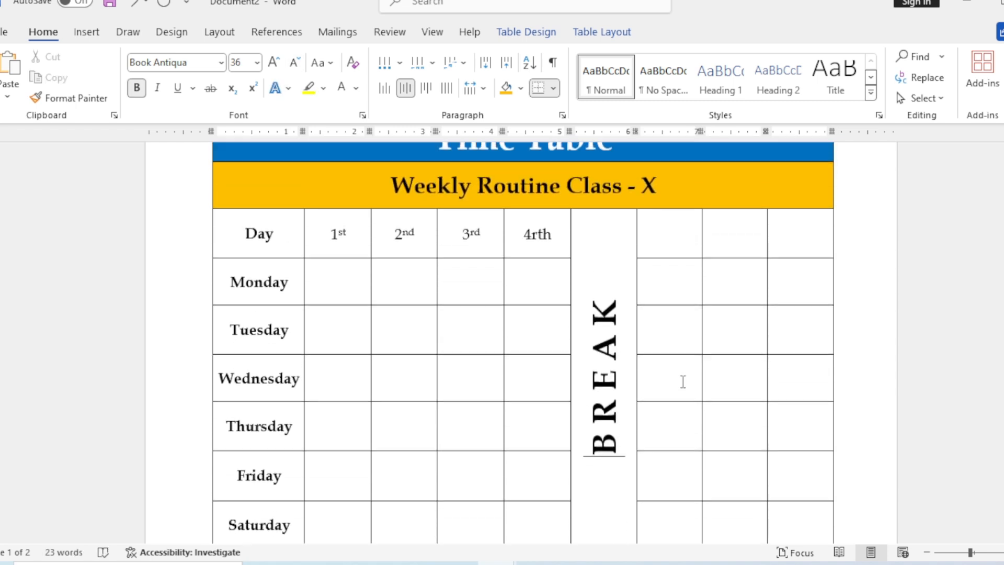
# - Enter the period headings "5th", "6th" and "7th" in the heading row cells after the break column
pyautogui.click(652, 245)
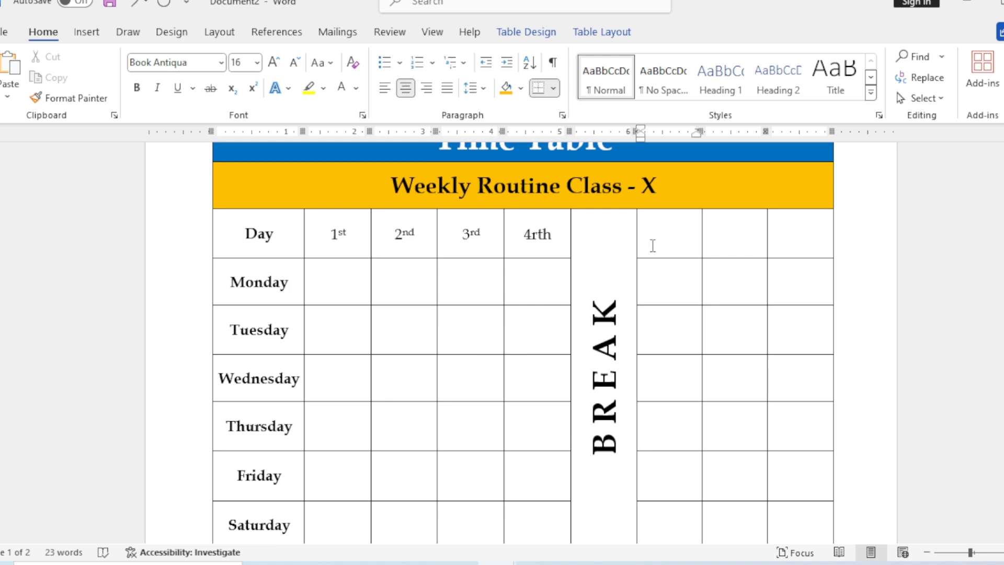
pyautogui.write('5th')
pyautogui.press('Tab')
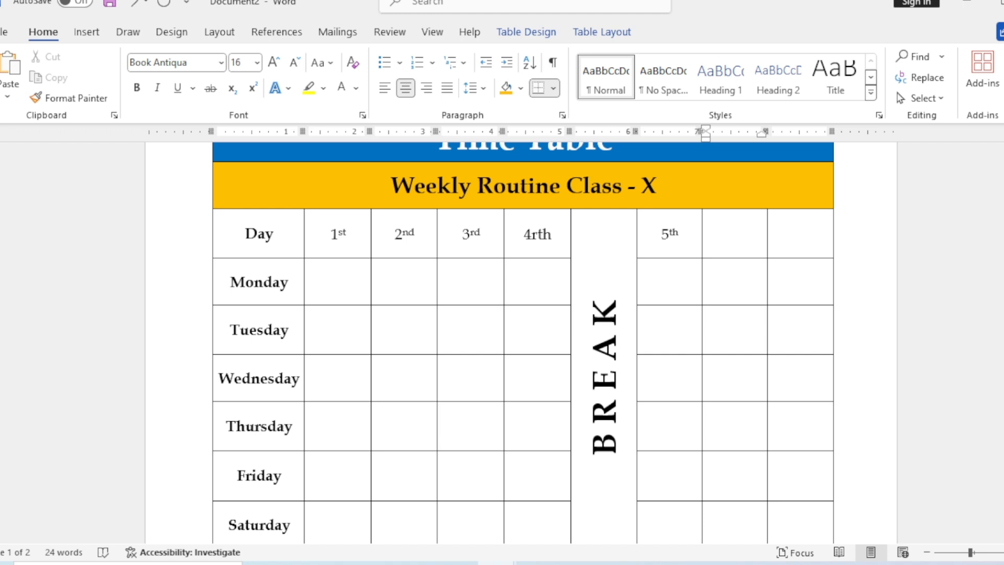
pyautogui.write('6th')
pyautogui.press('Tab')
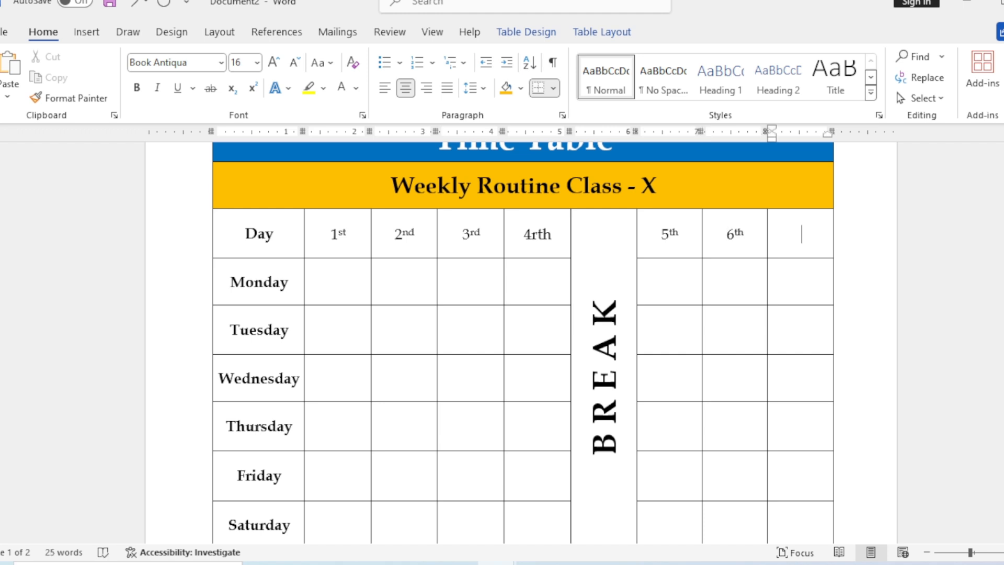
pyautogui.write('7th')
pyautogui.doubleClick(259, 282)
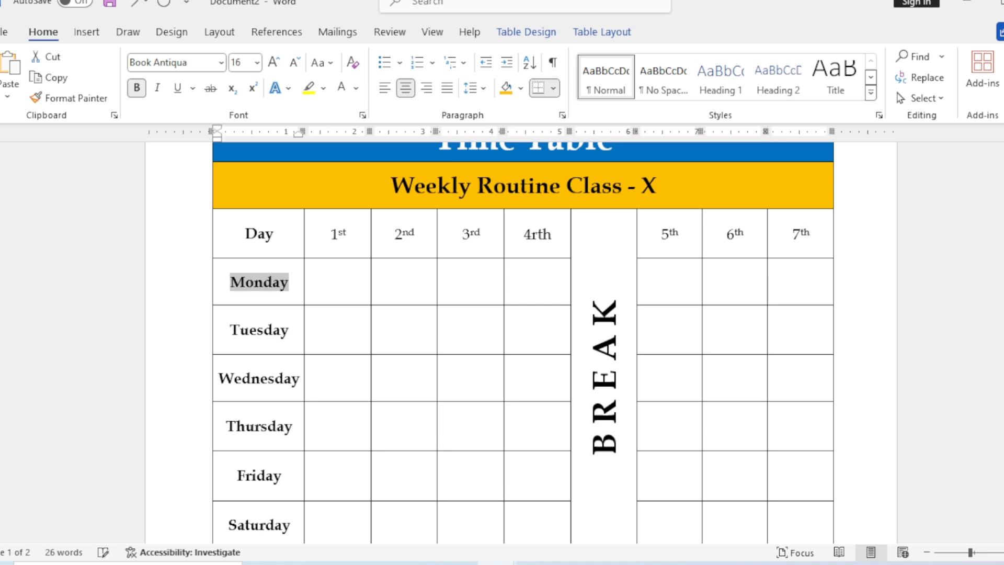
pyautogui.click(380, 293)
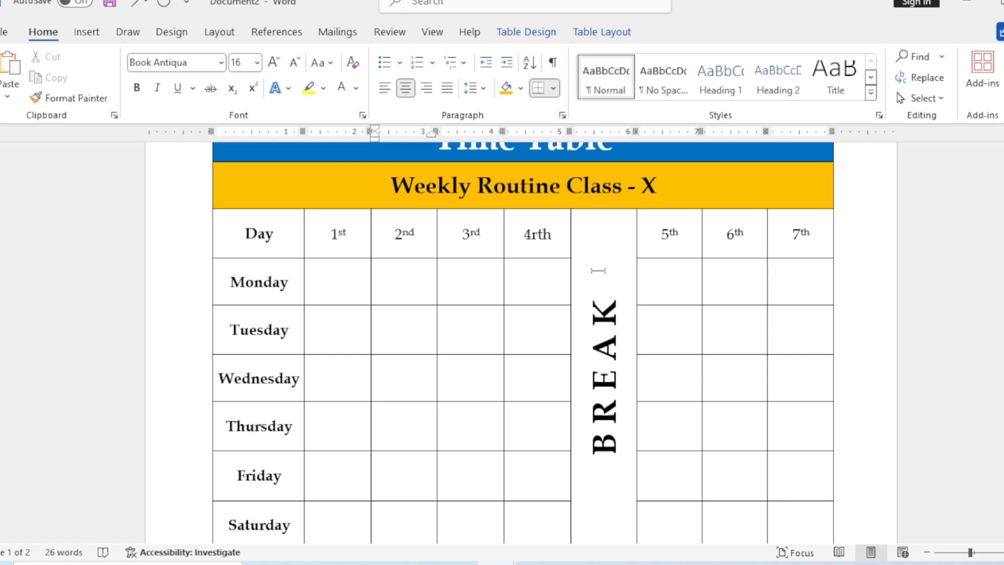
pyautogui.scroll(-2, 601, 271)
pyautogui.scroll(2, 606, 272)
pyautogui.scroll(-1, 419, 306)
pyautogui.scroll(1, 421, 307)
pyautogui.scroll(-1, 371, 459)
pyautogui.scroll(1, 370, 459)
# - Merge the cells under "1st" into one tall cell from the "Monday" row to the "Saturday" row
pyautogui.scroll(-1, 369, 403)
pyautogui.moveTo(354, 485); pyautogui.dragTo(339, 246)
pyautogui.scroll(1, 412, 287)
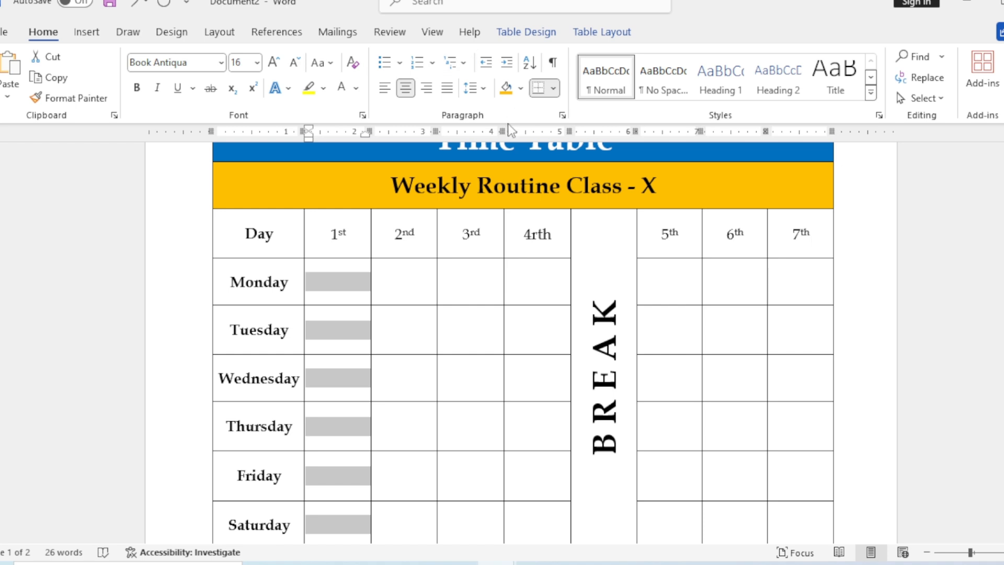
pyautogui.click(602, 33)
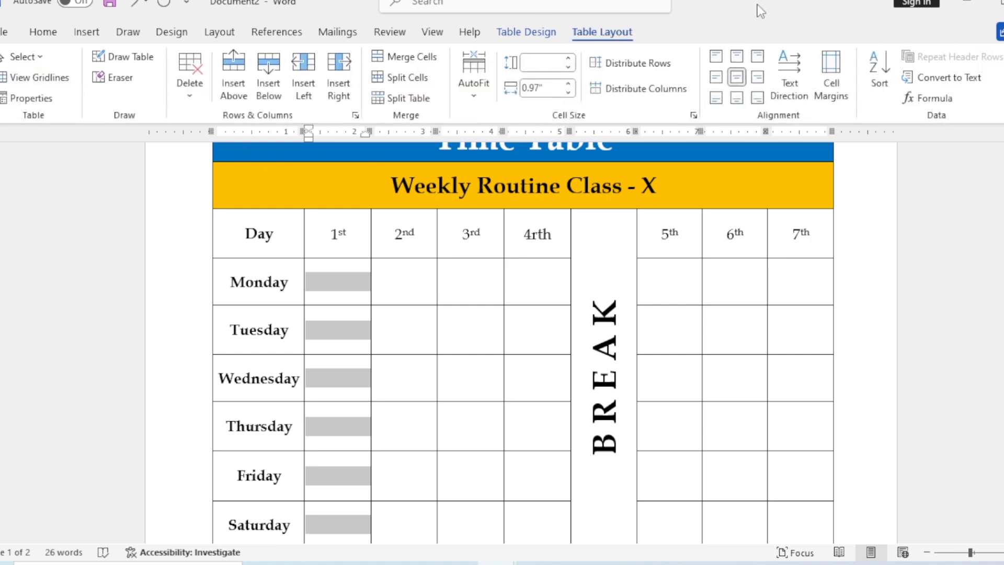
pyautogui.click(409, 57)
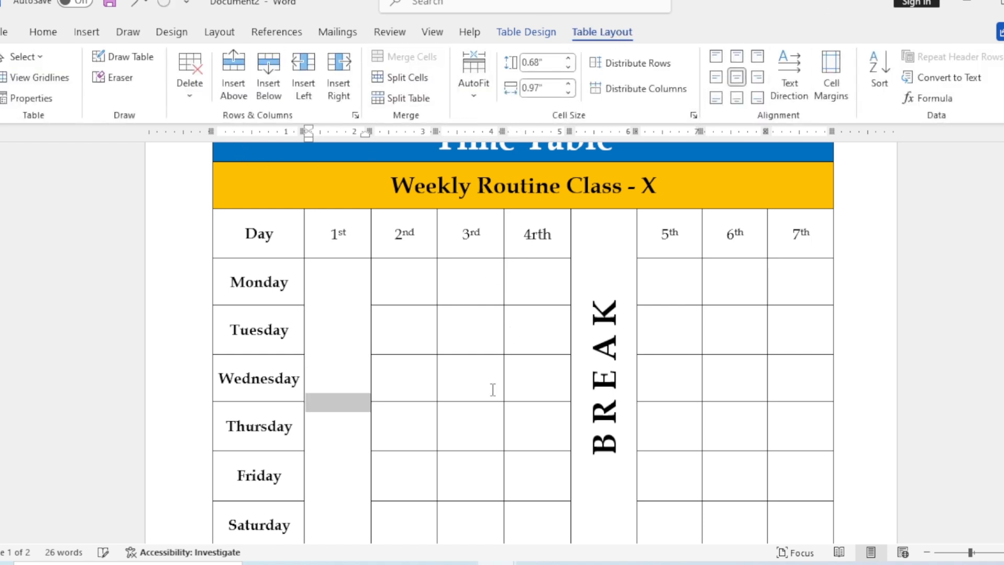
# - Enter "Nazra Quran" in the merged cell under "1st" and rotate its text to read vertically from bottom to top
pyautogui.click(363, 397)
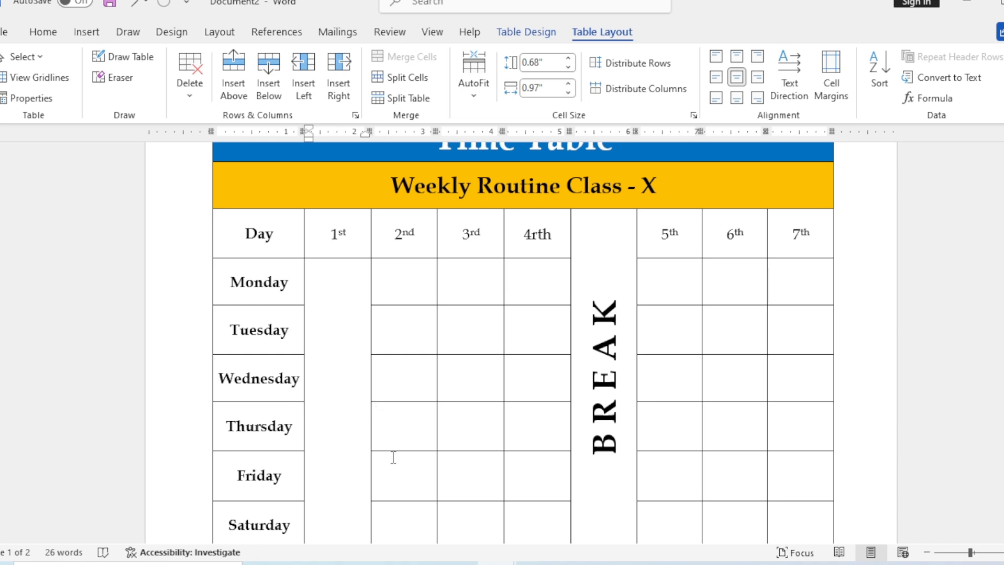
pyautogui.write('Nazra Quran')
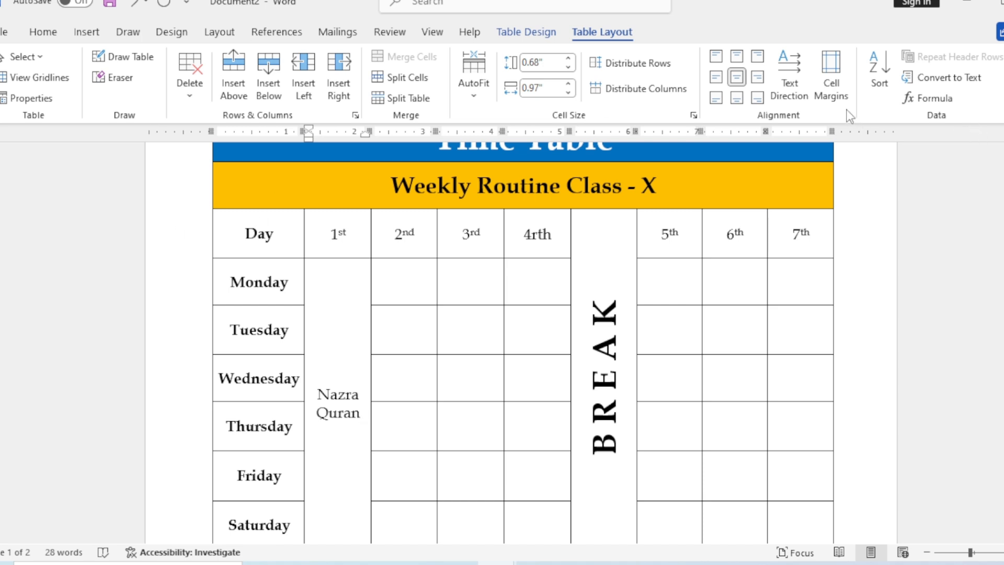
pyautogui.click(796, 76)
pyautogui.click(797, 76)
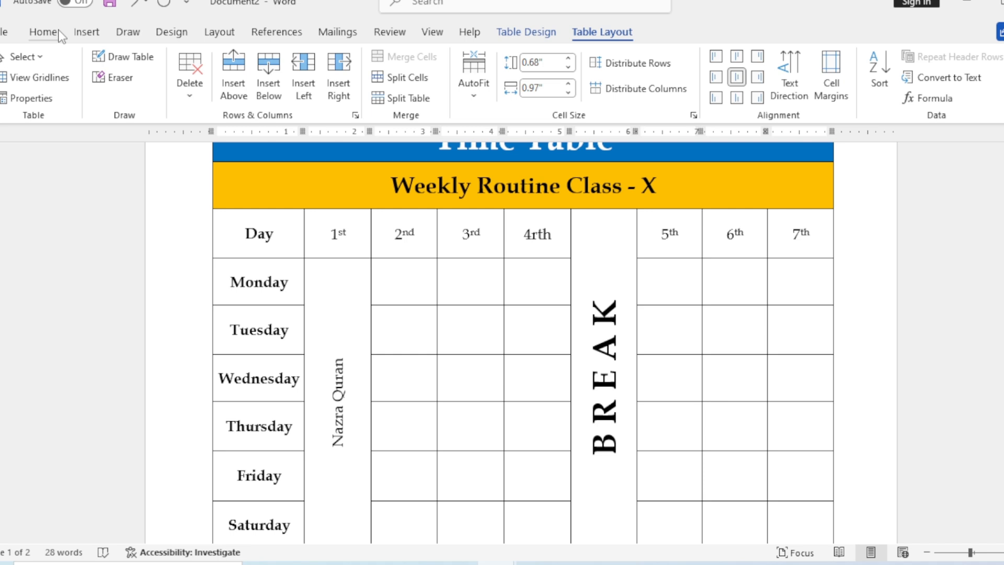
# - Enlarge the vertical "Nazra Quran" text to the same font size as "B R E A K" and make it bold
pyautogui.click(43, 32)
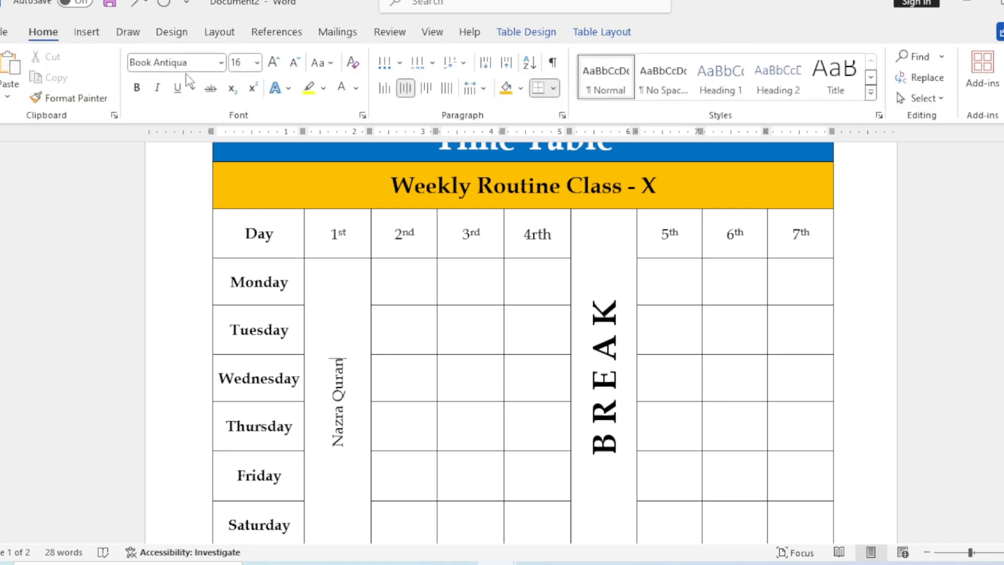
pyautogui.click(274, 63)
pyautogui.moveTo(340, 444); pyautogui.dragTo(345, 355)
pyautogui.click(276, 65)
pyautogui.click(276, 65)
pyautogui.click(276, 65)
pyautogui.click(276, 64)
pyautogui.click(276, 65)
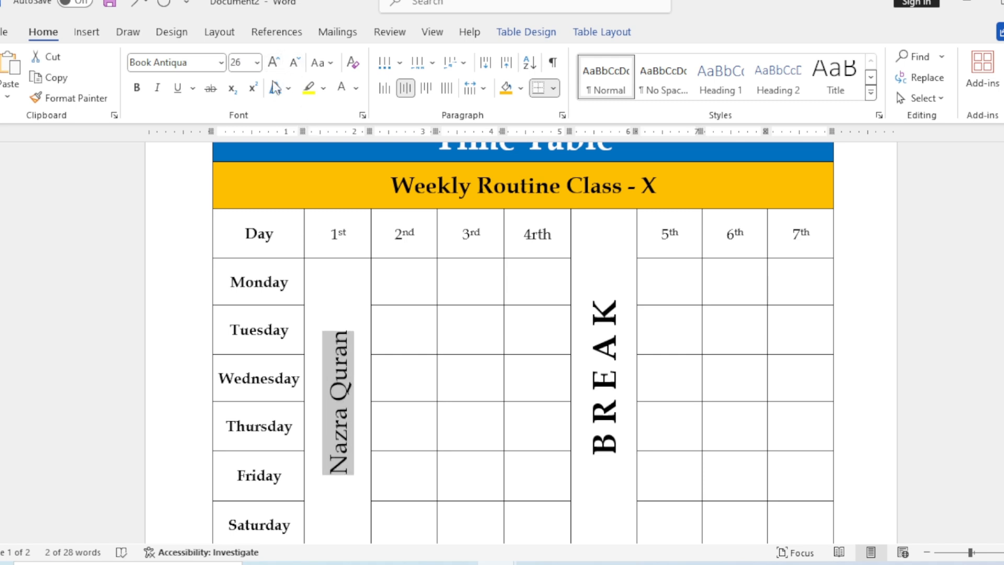
pyautogui.hotkey('ctrl', 'b')
pyautogui.click(274, 65)
pyautogui.click(274, 65)
pyautogui.click(434, 360)
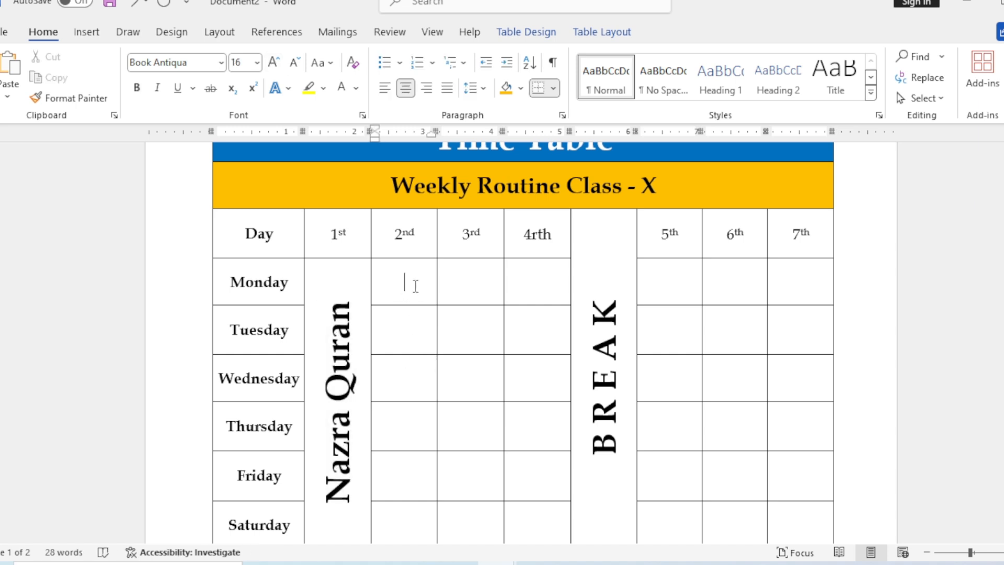
# - Merge the cells under "2nd" into one tall cell from the "Monday" row to the "Saturday" row
pyautogui.scroll(-2, 433, 446)
pyautogui.moveTo(426, 462); pyautogui.dragTo(426, 203)
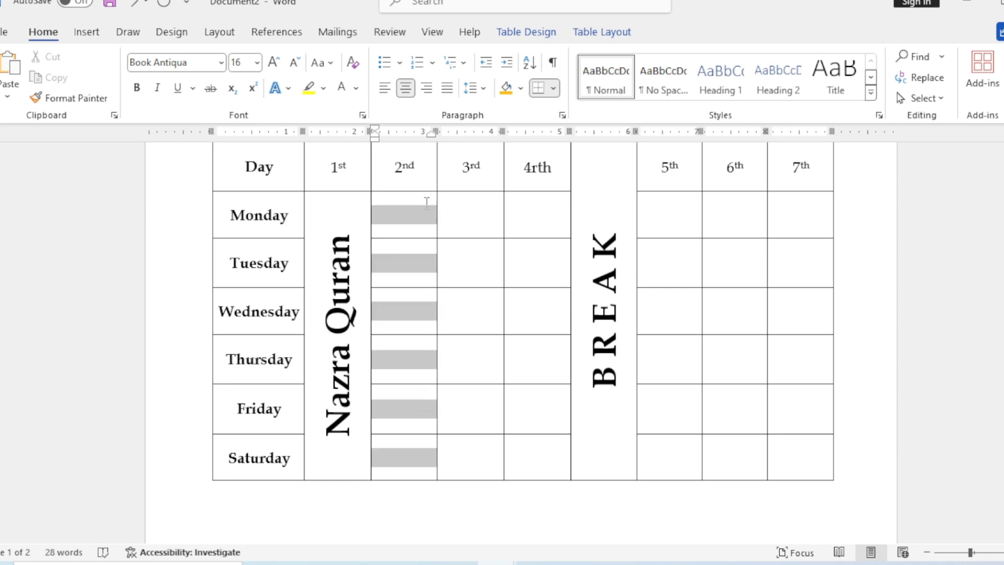
pyautogui.scroll(3, 294, 267)
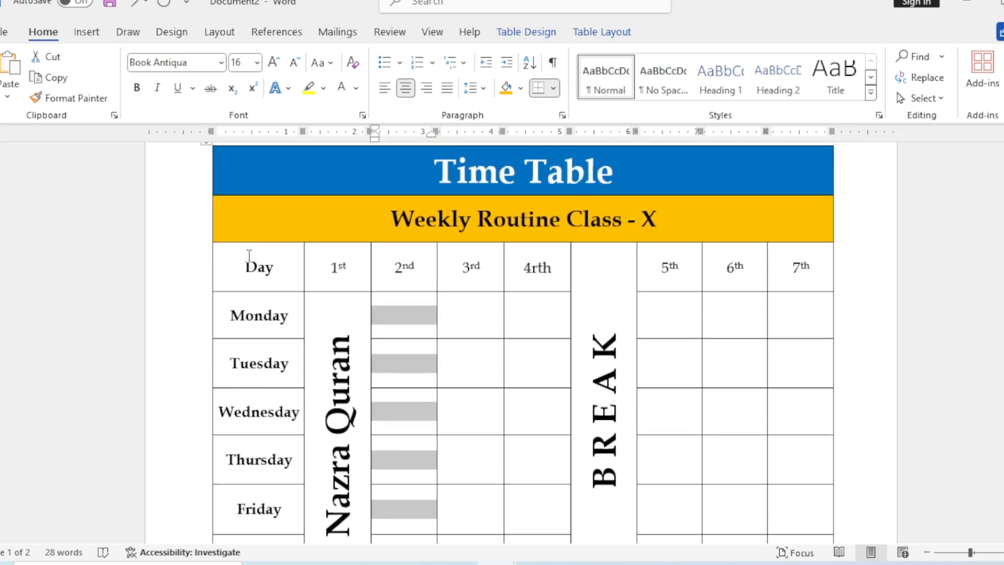
pyautogui.click(610, 40)
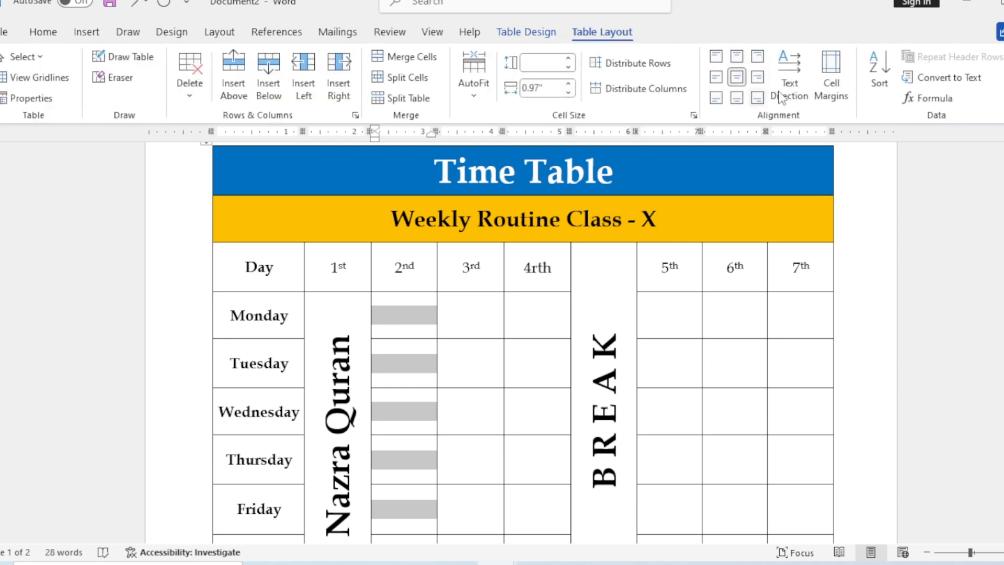
pyautogui.click(406, 56)
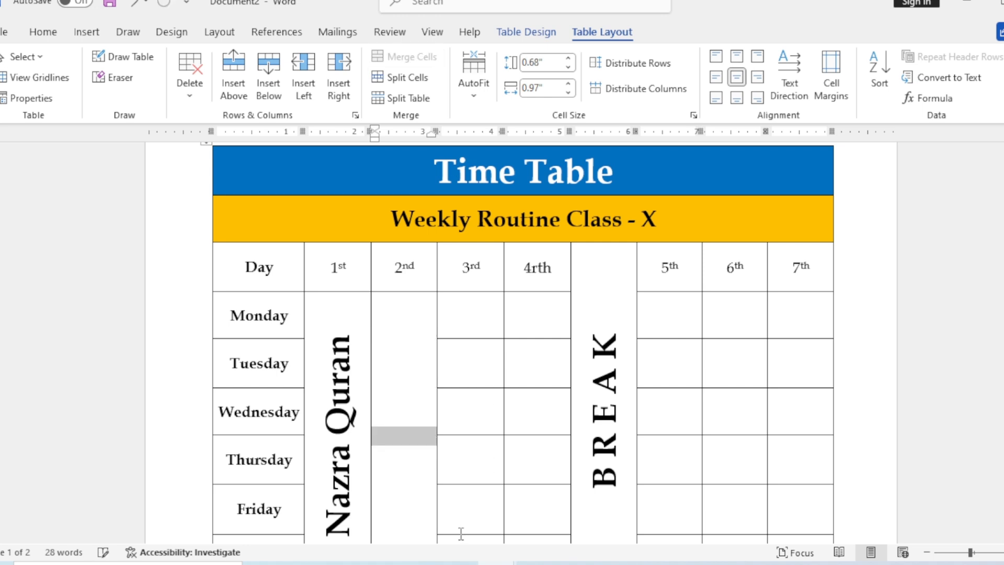
# - Enter "English" in the merged cell under "2nd" and rotate its text to read vertically from bottom to top
pyautogui.write('E')
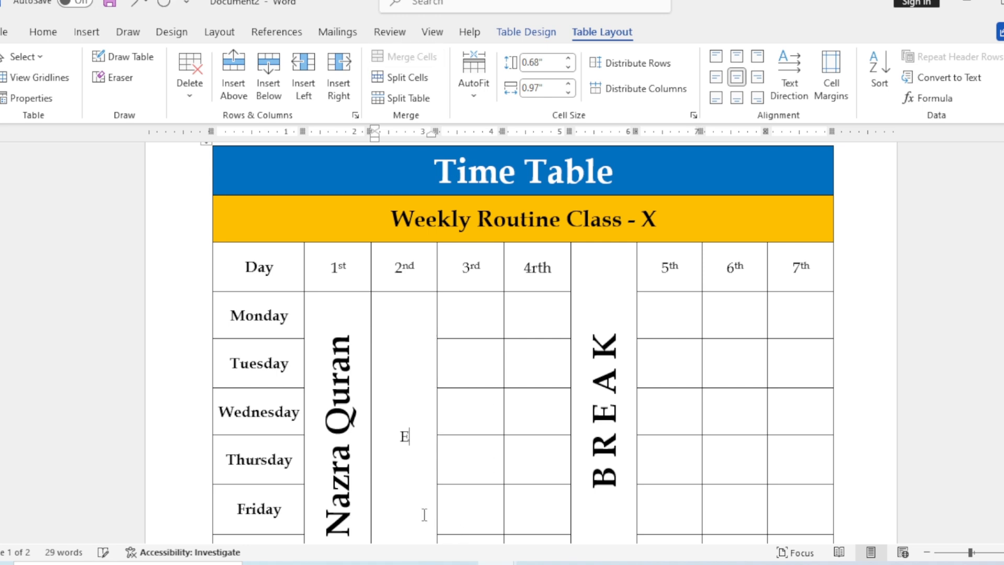
pyautogui.write('nglish')
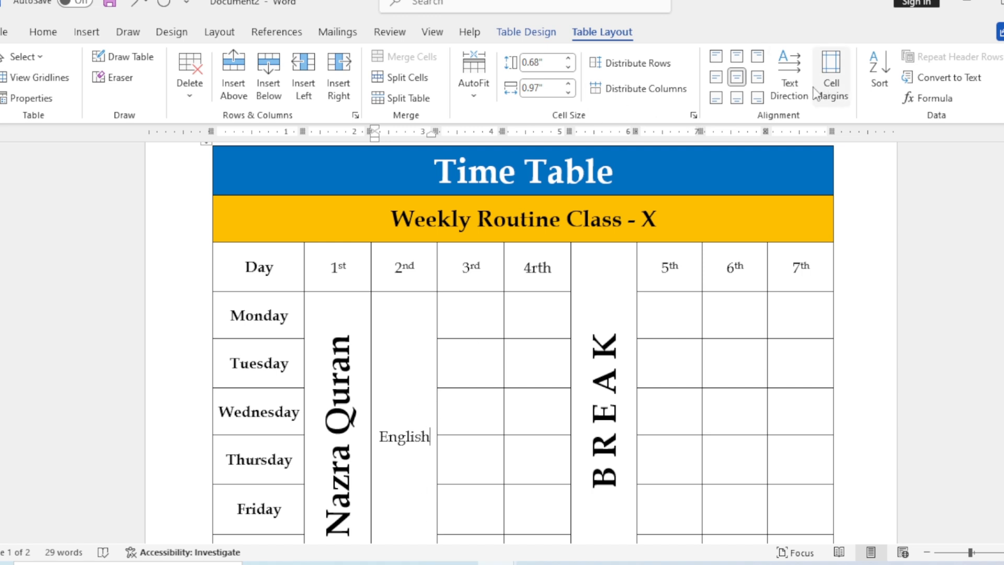
pyautogui.click(794, 85)
pyautogui.click(792, 84)
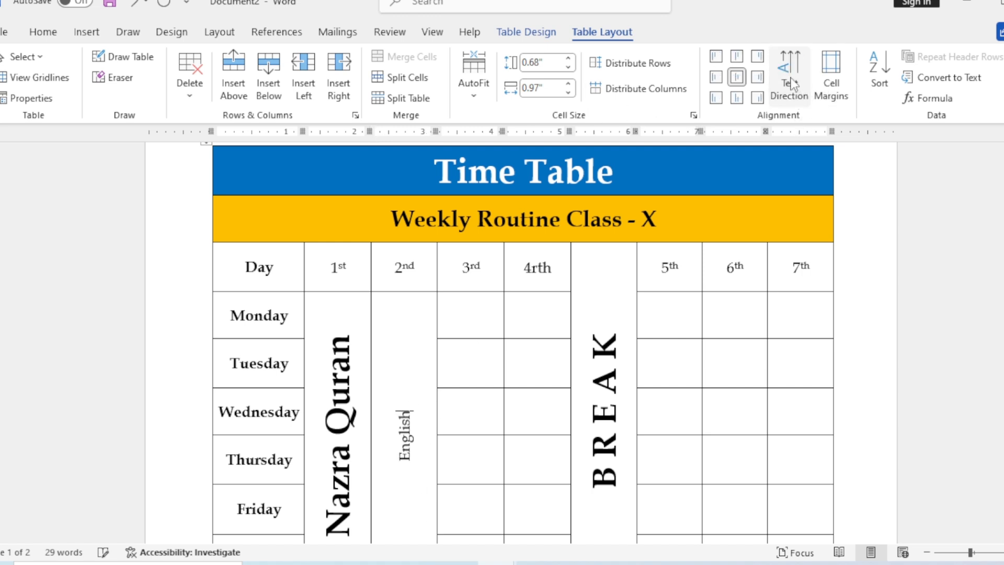
# - Set the vertical "English" text to font size 36 and make it bold
pyautogui.moveTo(404, 408); pyautogui.dragTo(407, 470)
pyautogui.click(44, 35)
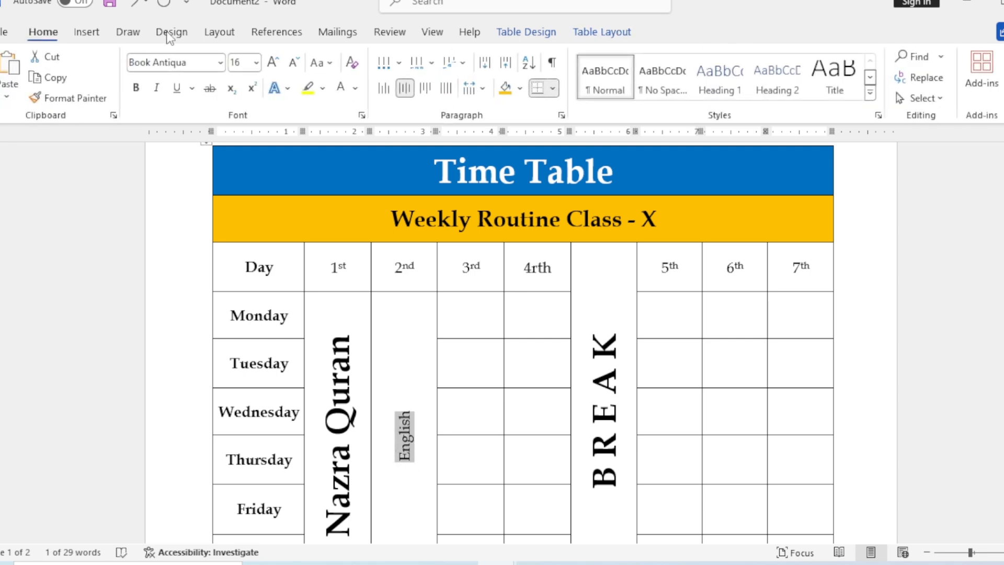
pyautogui.click(277, 63)
pyautogui.click(277, 63)
pyautogui.click(277, 63)
pyautogui.click(280, 63)
pyautogui.click(280, 64)
pyautogui.click(282, 65)
pyautogui.click(282, 65)
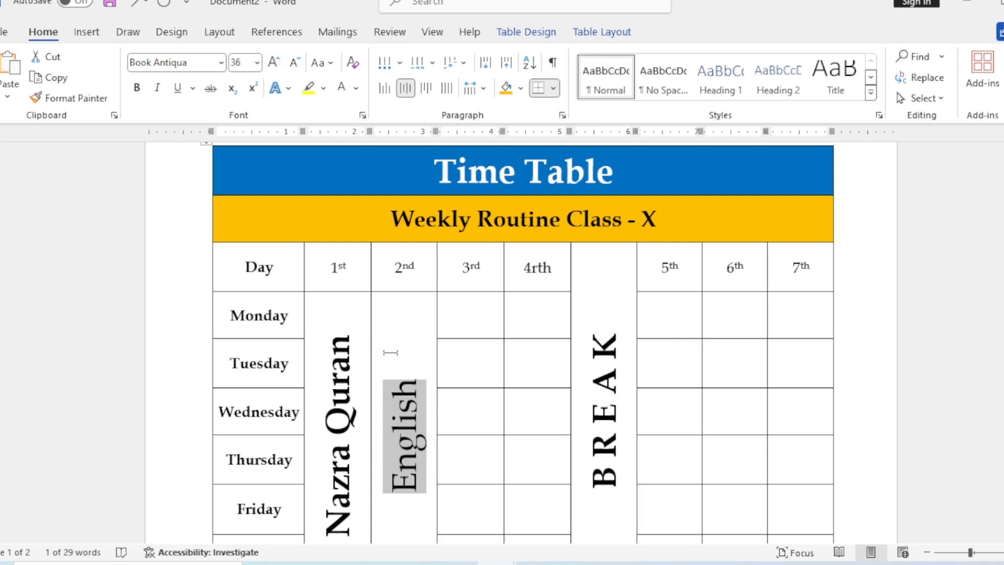
# - Enter "Math's" in the "Monday" cell under "3rd" and move on to the cell under "4rth"
pyautogui.click(484, 395)
pyautogui.scroll(-2, 520, 372)
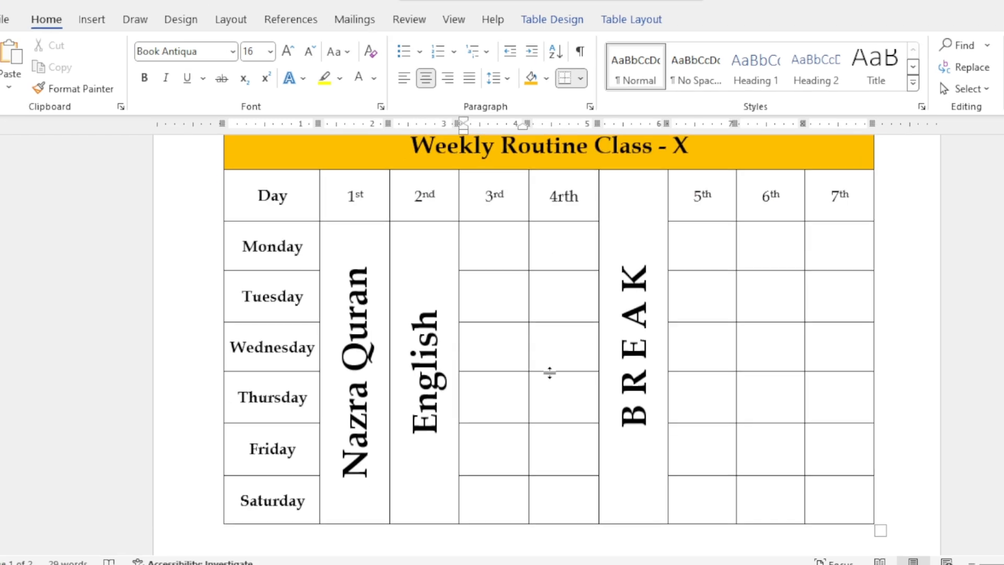
pyautogui.scroll(1, 549, 372)
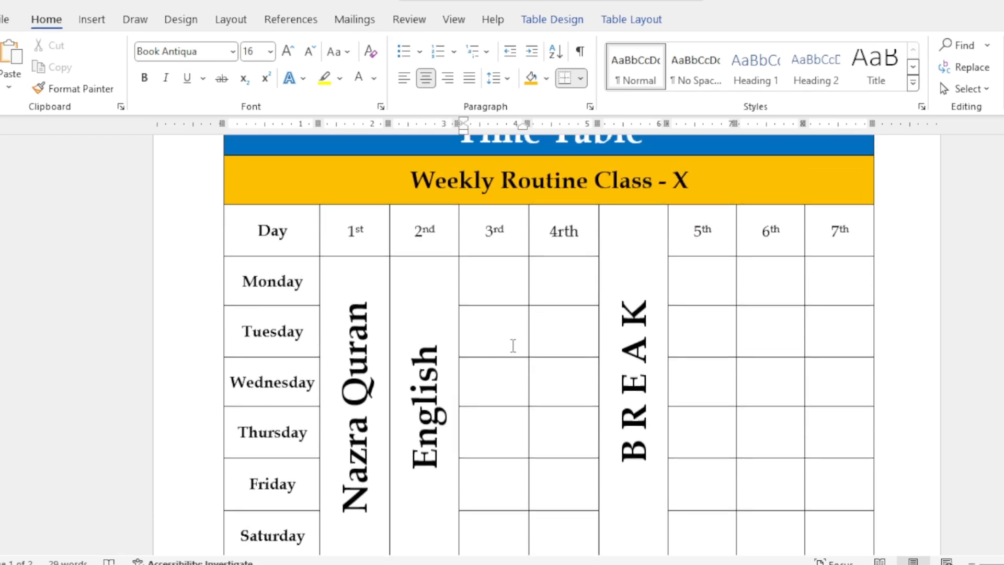
pyautogui.press('Up')
pyautogui.press('Up')
pyautogui.write('Math')
pyautogui.hotkey('ctrl', 'l')
pyautogui.press('Tab')
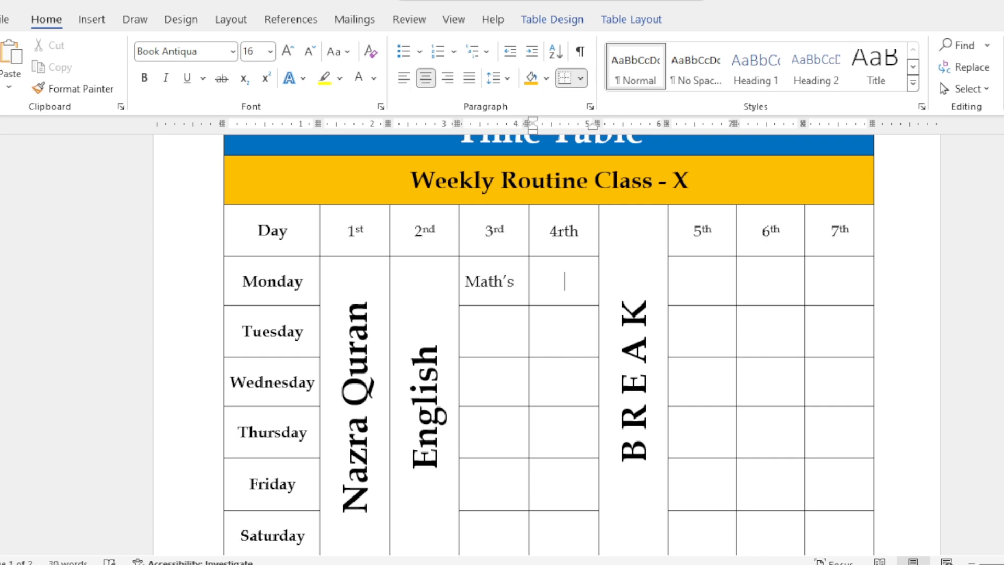
# - Fill the "Monday" row with "Social Study" under "4rth" and "Computer" under "5th", and move on to the cell under "6th"
pyautogui.write('Social Study')
pyautogui.press('Tab')
pyautogui.press('Tab')
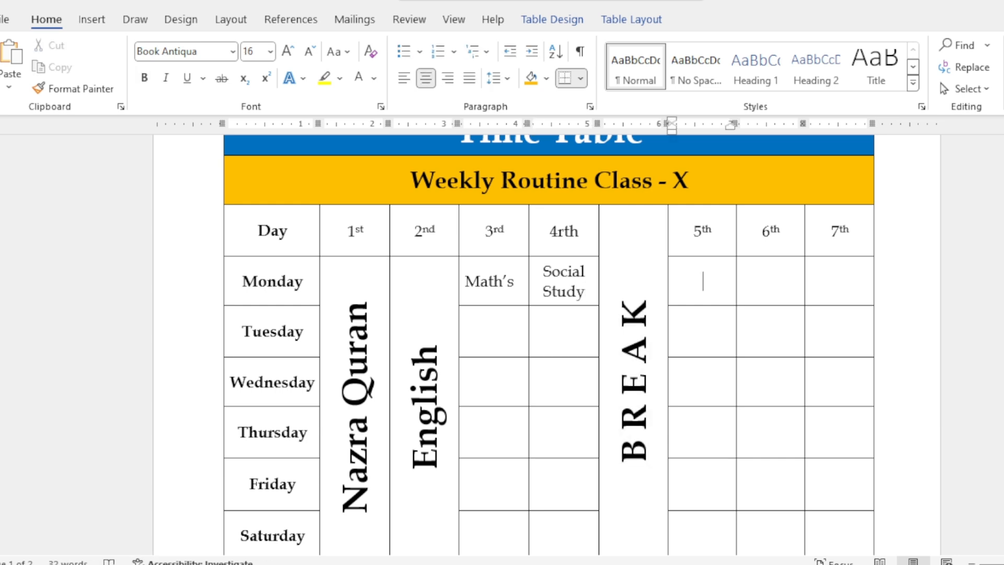
pyautogui.write('Computer')
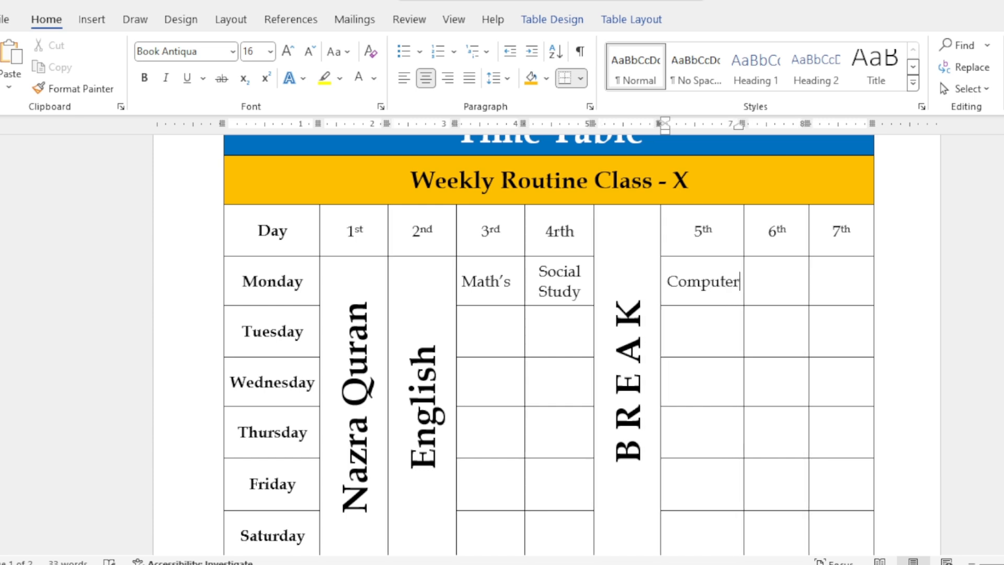
pyautogui.press('Tab')
pyautogui.hotkey('shift', 'Up')
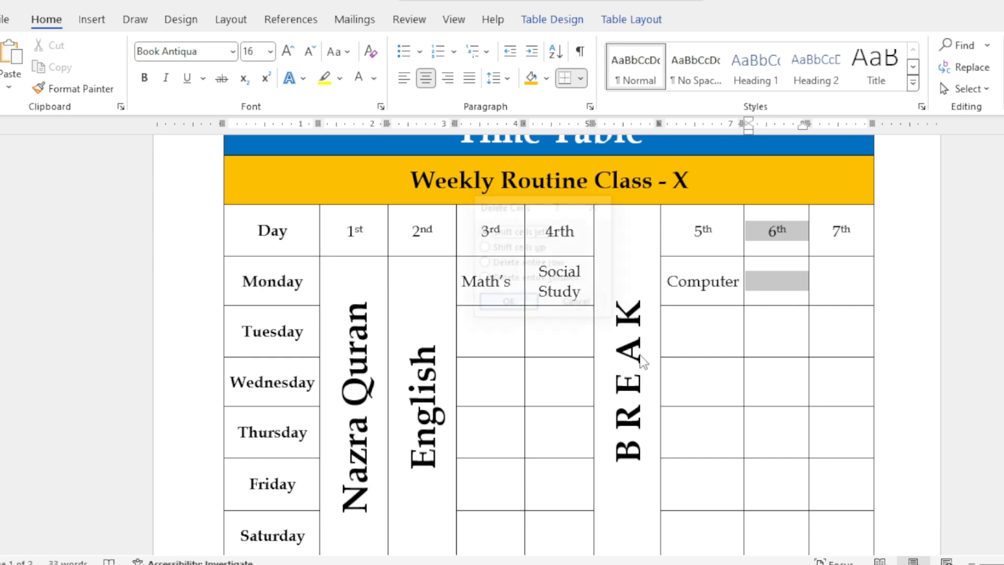
pyautogui.press('BackSpace')
pyautogui.press('Escape')
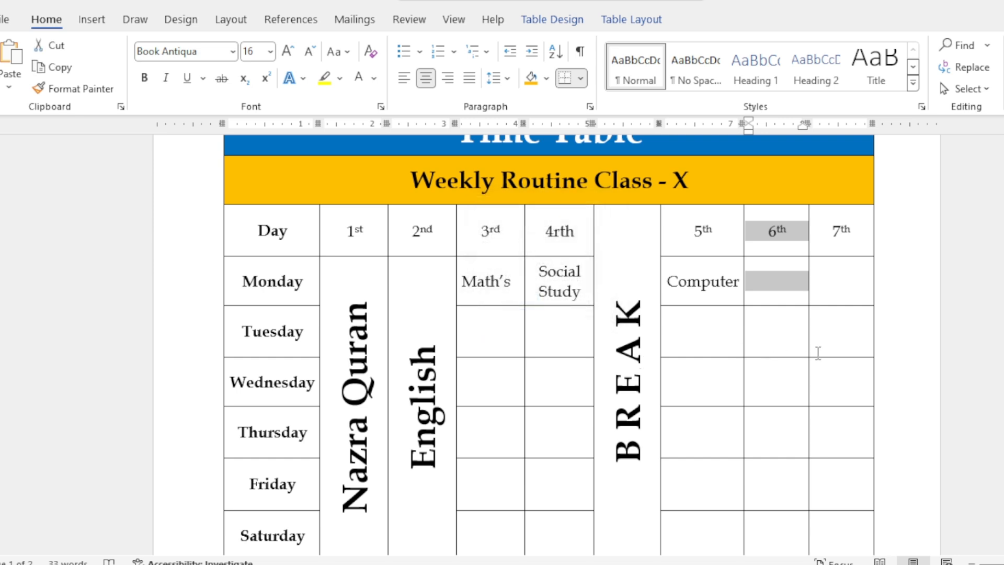
# - Enter "Science" under "6th" and "Phycisal" under "7th" in the "Monday" row
pyautogui.click(778, 283)
pyautogui.write('Science')
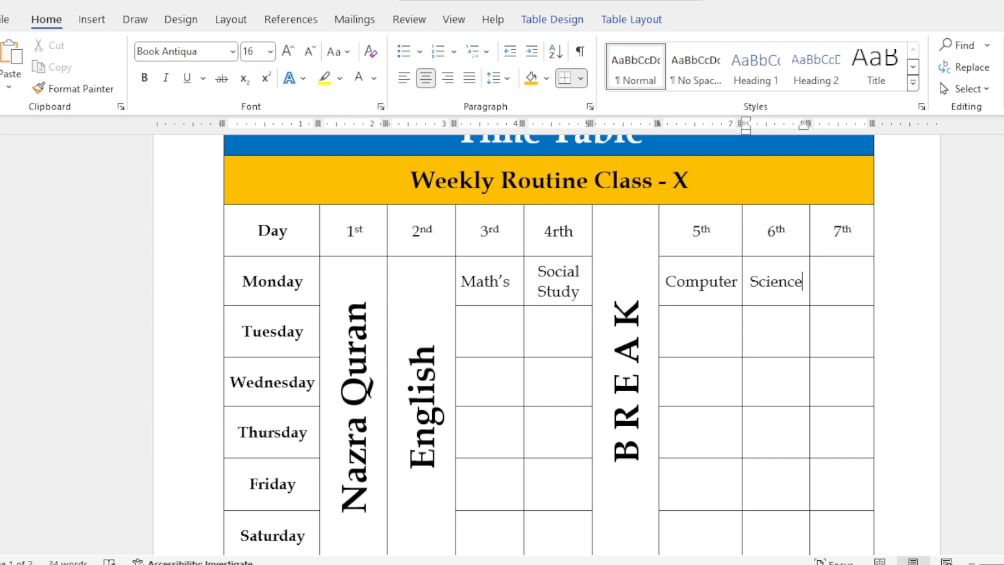
pyautogui.press('Tab')
pyautogui.write('Ph')
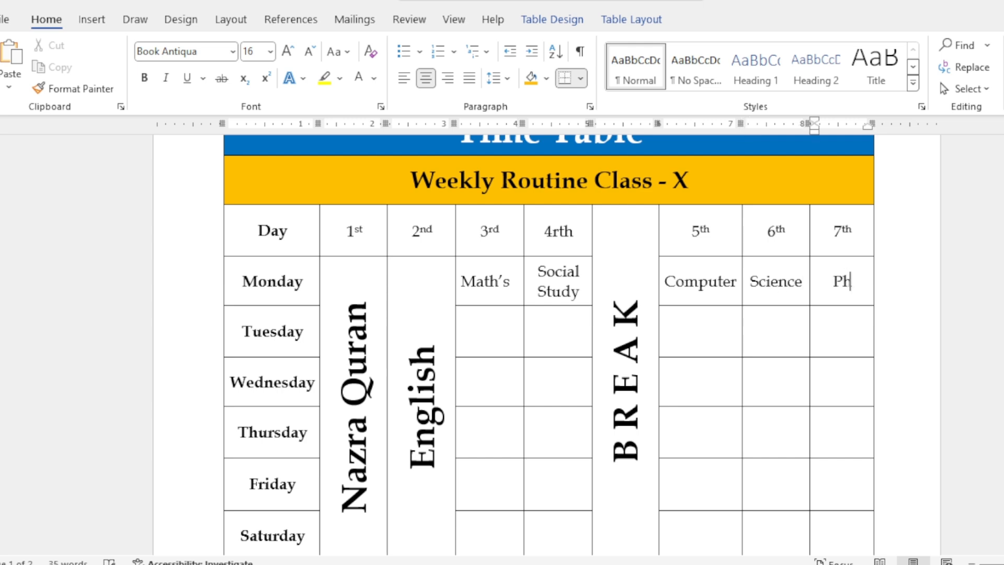
pyautogui.write('yc')
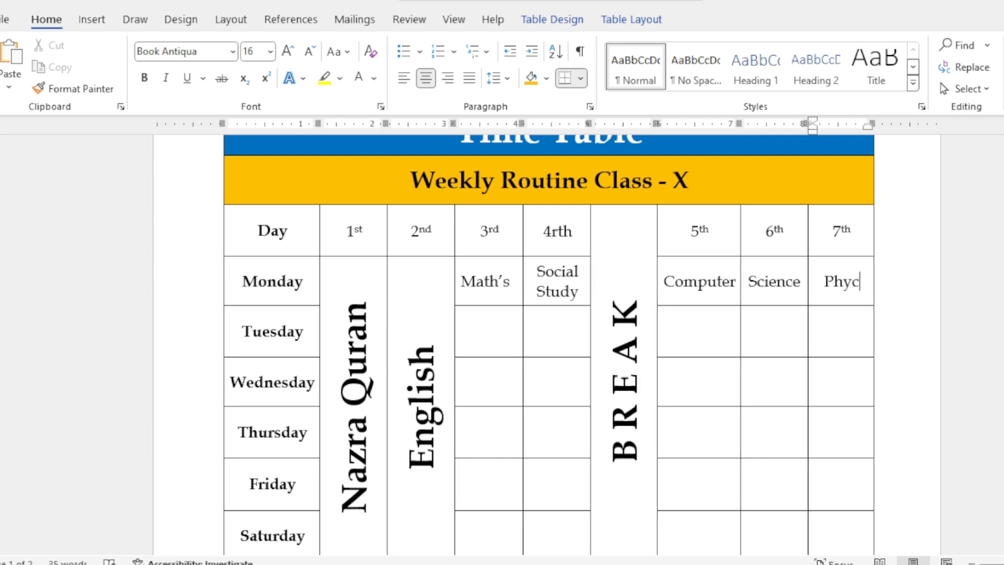
pyautogui.write('isal')
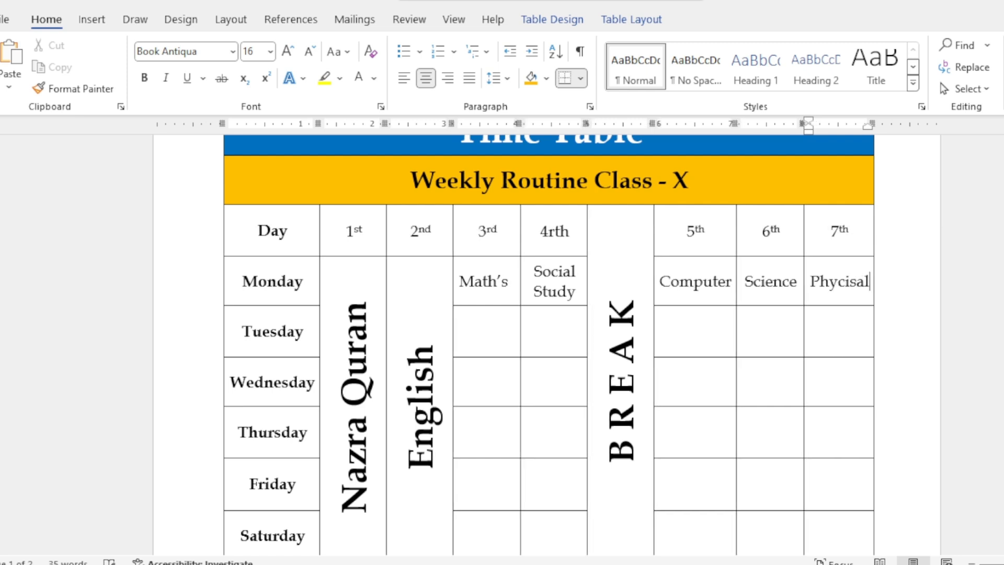
# - Correct the misspelled subject in the "Monday" cell under "7th" to the suggested spelling "Physical"
pyautogui.click(771, 362)
pyautogui.click(856, 283)
pyautogui.rightClick(856, 287)
pyautogui.click(763, 7)
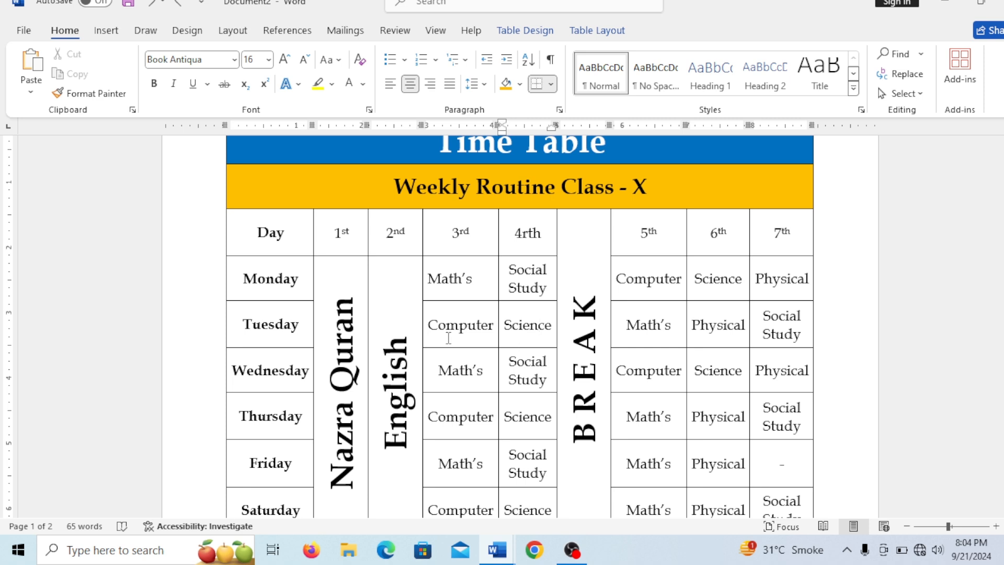
pyautogui.scroll(1, 448, 338)
pyautogui.scroll(-2, 449, 337)
pyautogui.scroll(2, 451, 338)
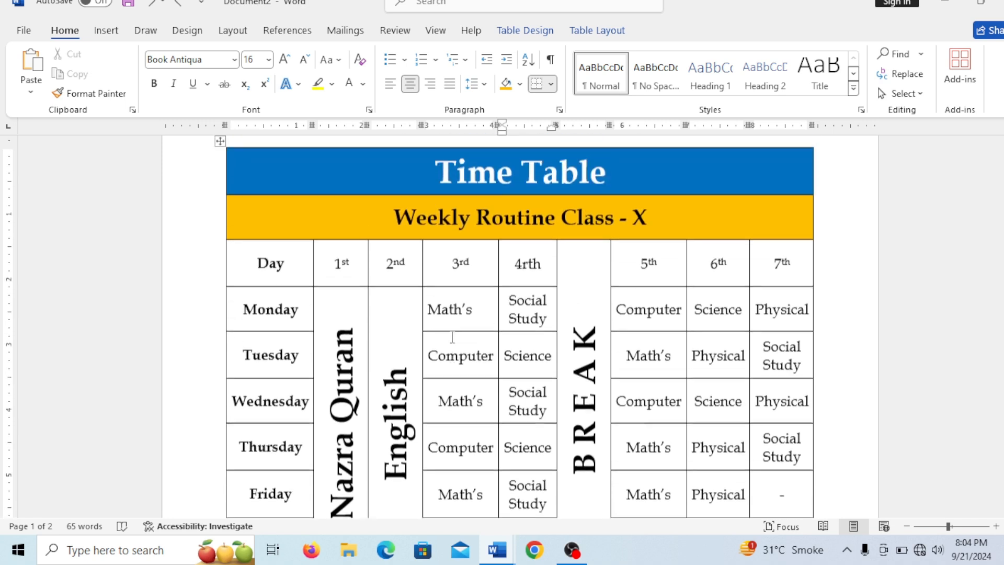